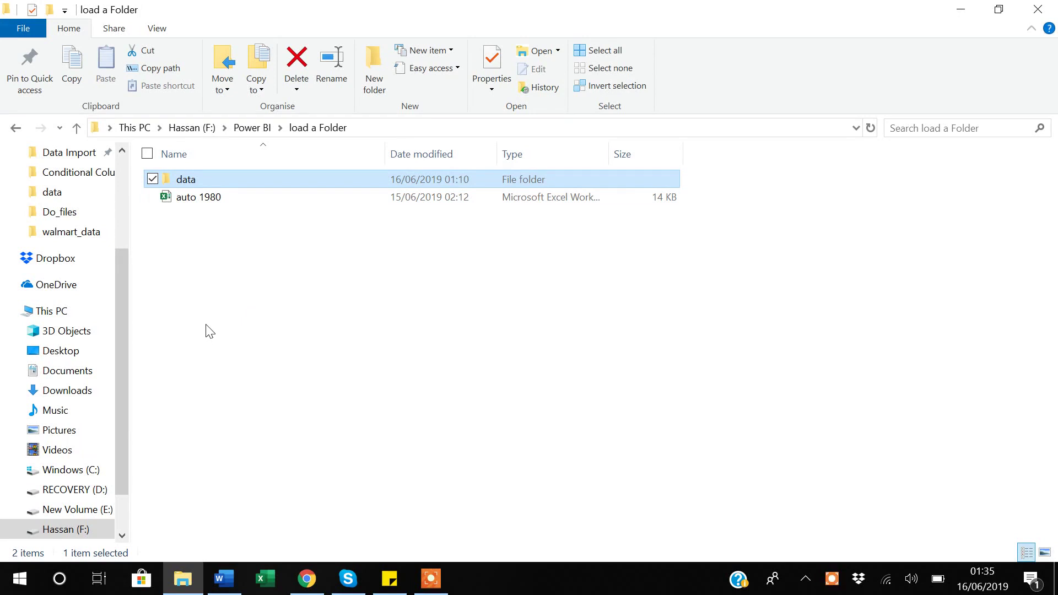
- Look through the load a Folder directory and the yearly auto workbooks in its data subfolder
click(203, 198)
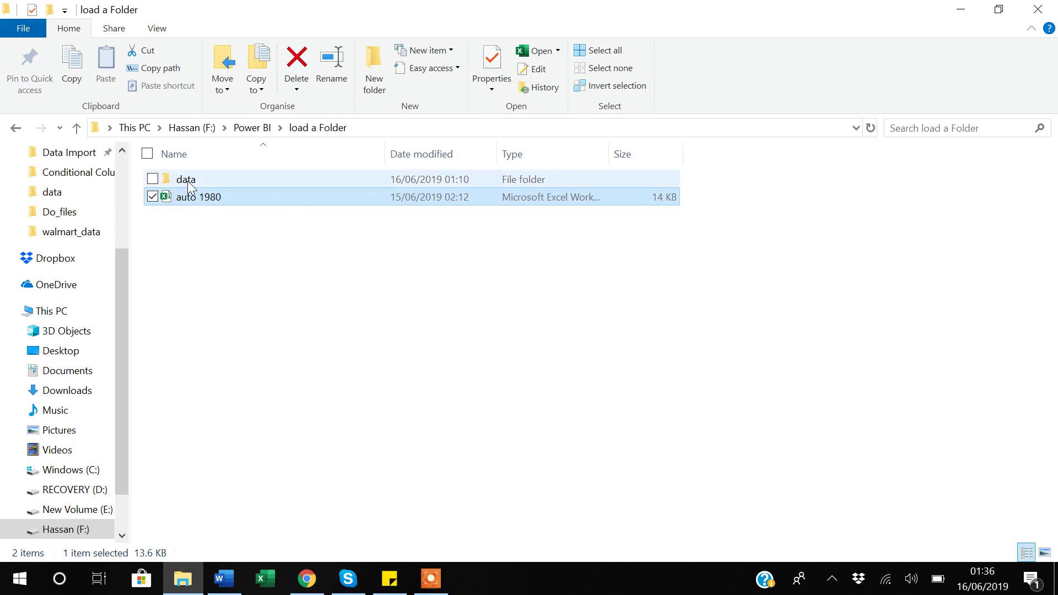
double_click(189, 186)
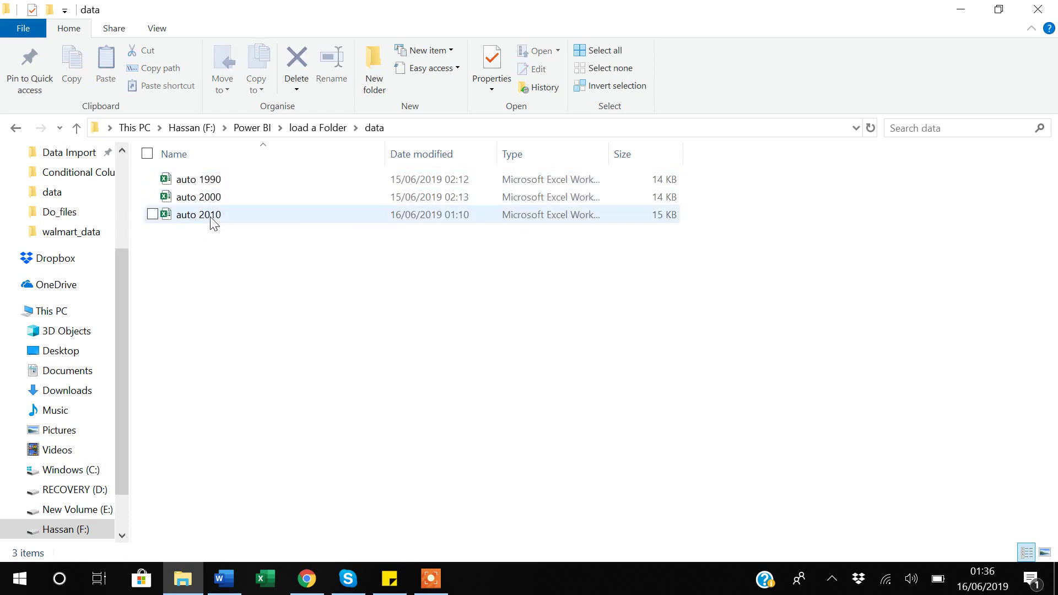
click(322, 135)
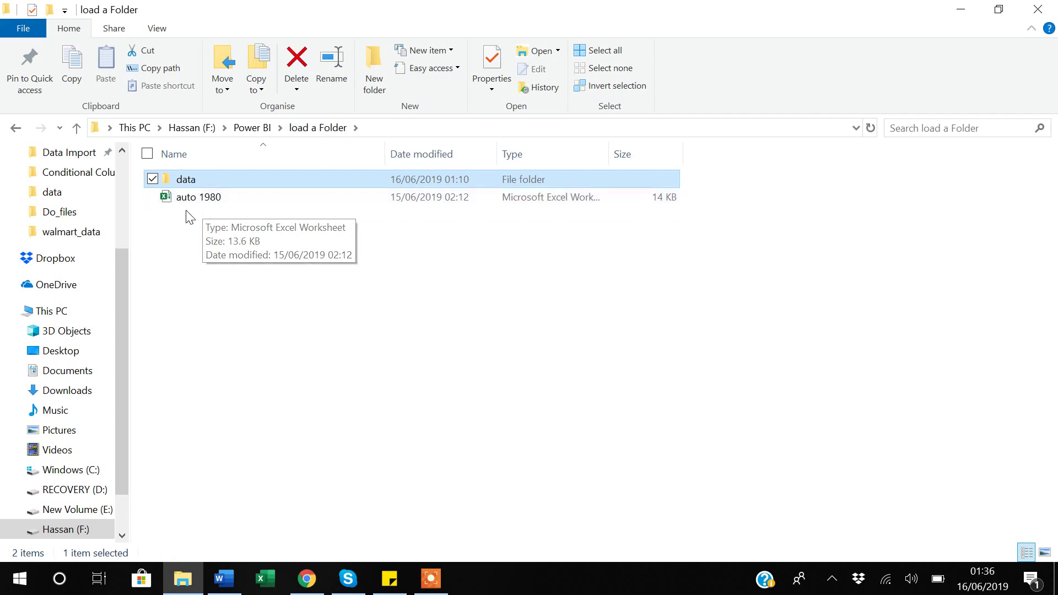
double_click(186, 181)
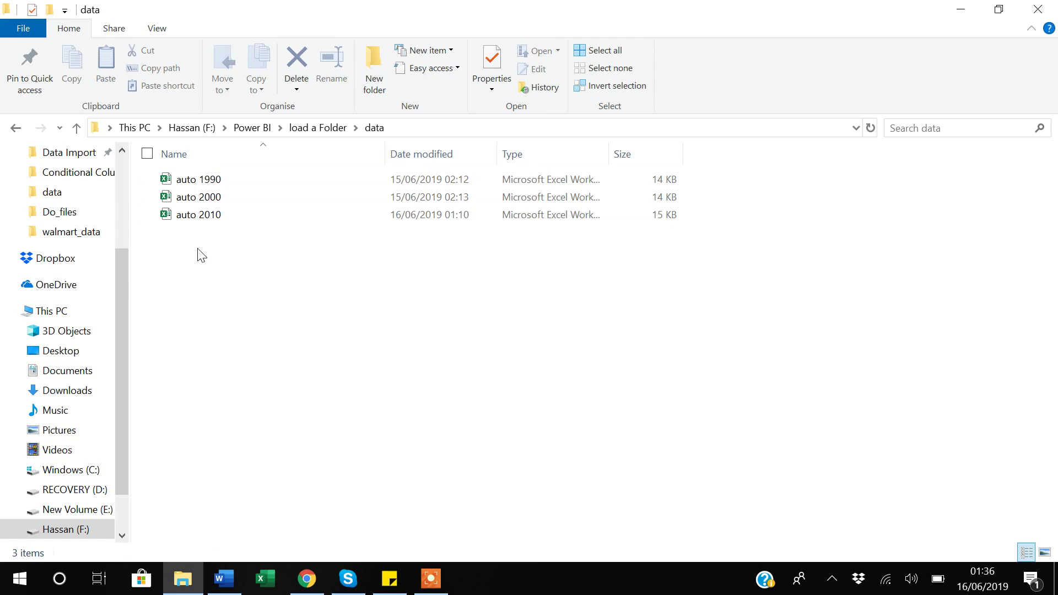
click(326, 129)
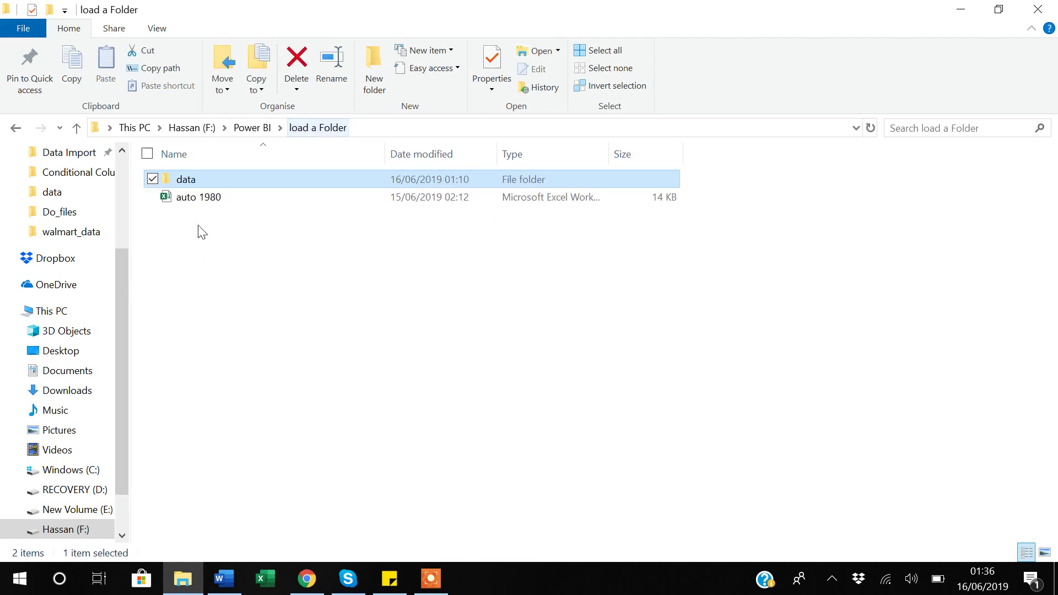
double_click(188, 185)
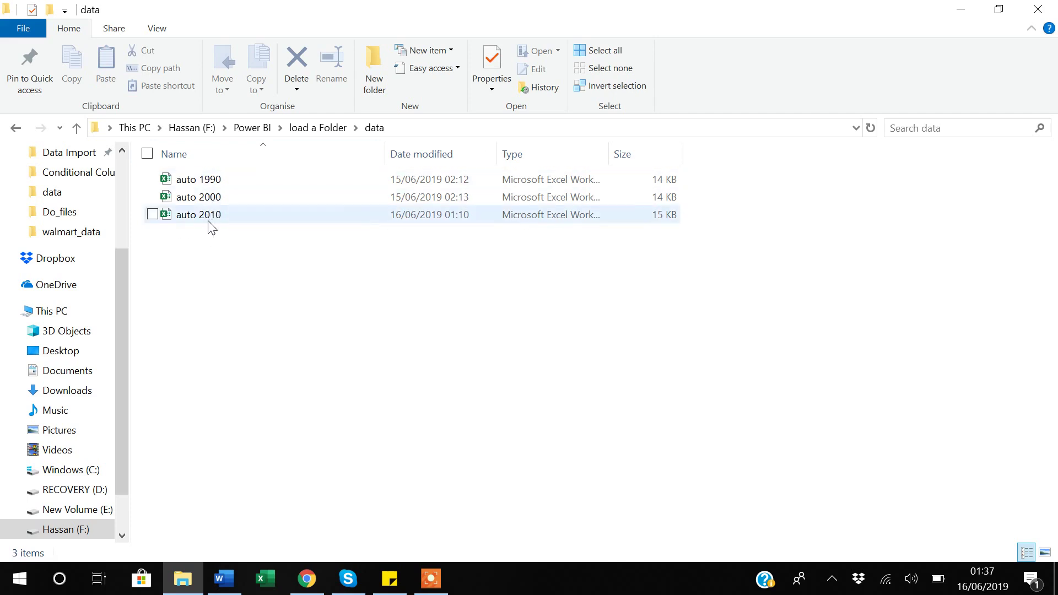
- Open the auto 1990 workbook, review its column headers, and close it
click(214, 185)
double_click(215, 185)
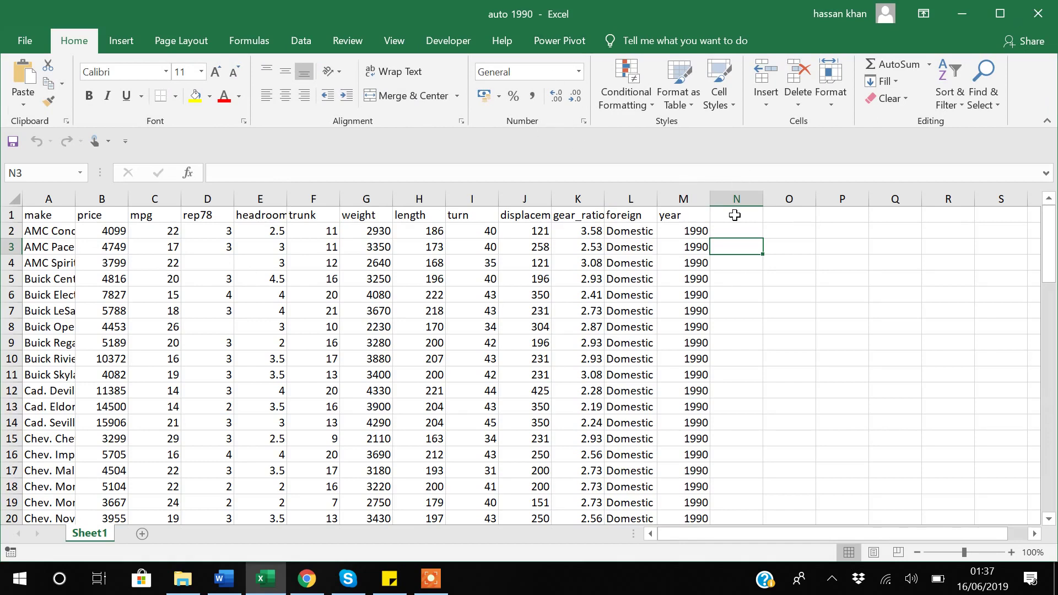
click(1031, 17)
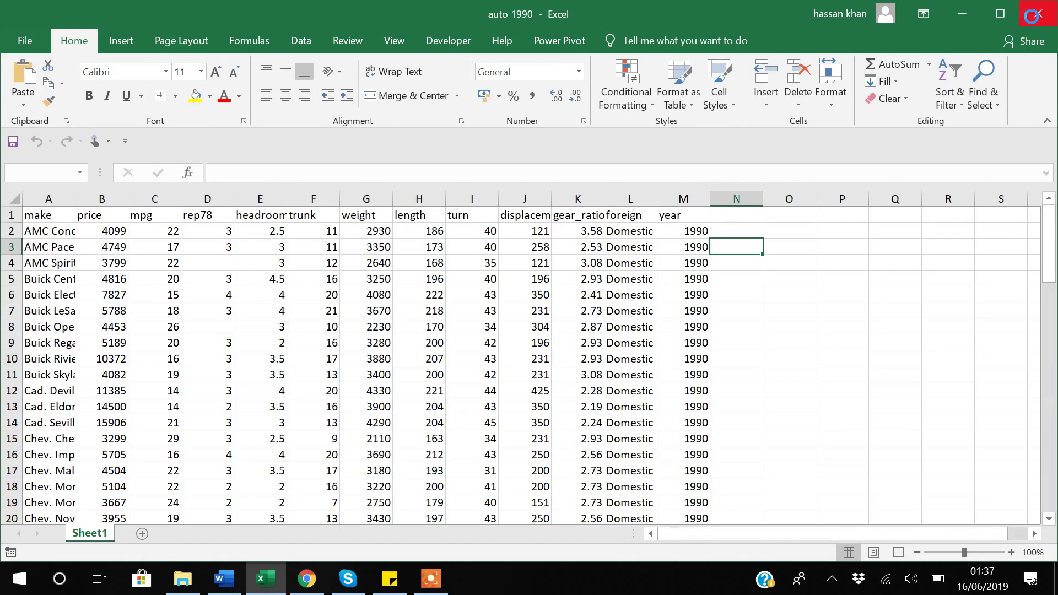
- Open the auto 2010 workbook, examine its new_var column down to the last row, and close the workbook
click(198, 215)
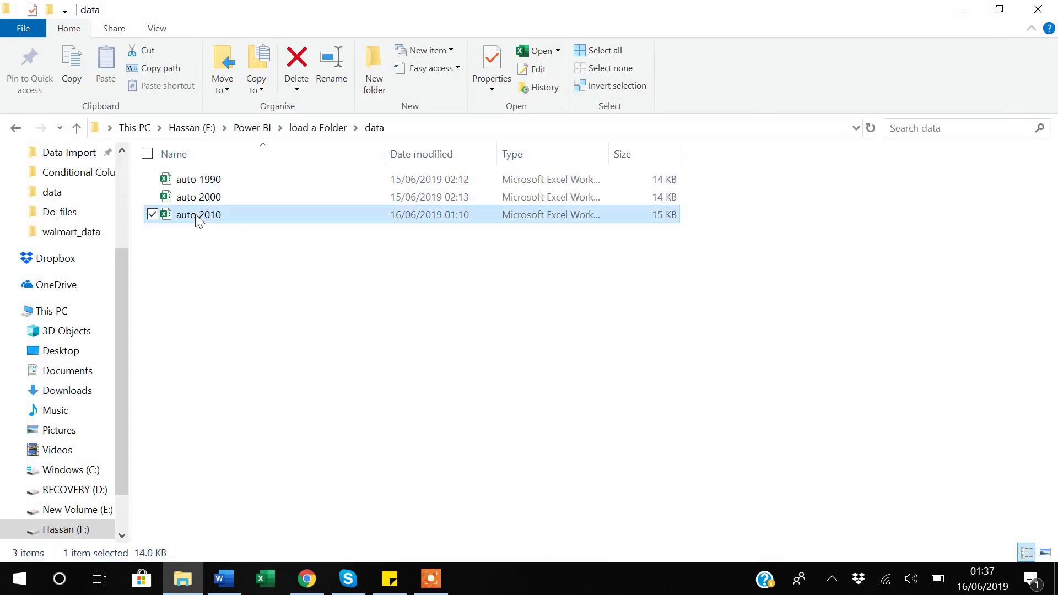
double_click(199, 215)
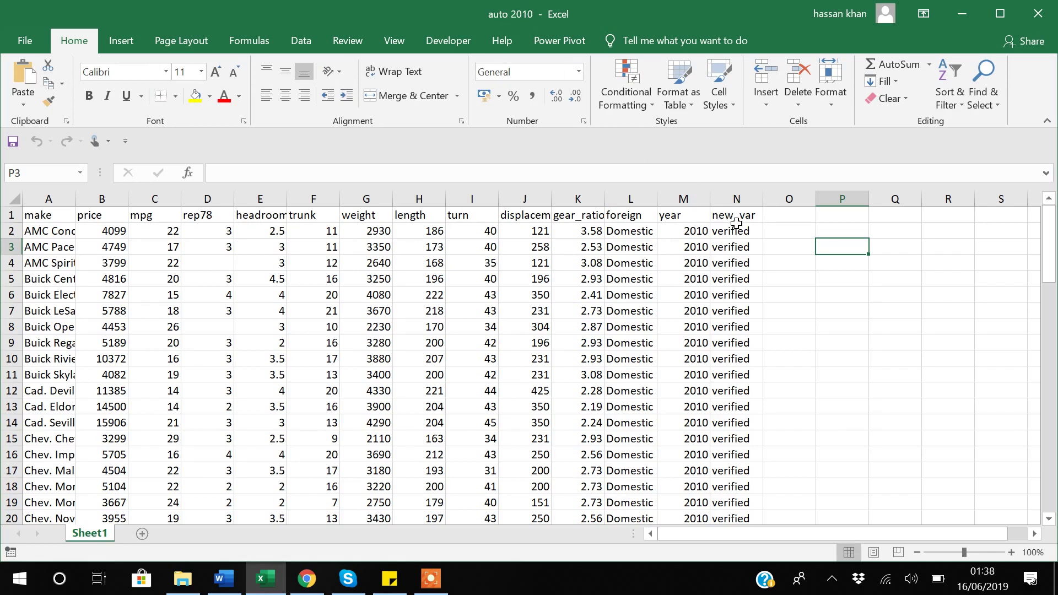
scroll(737, 245, down, 17)
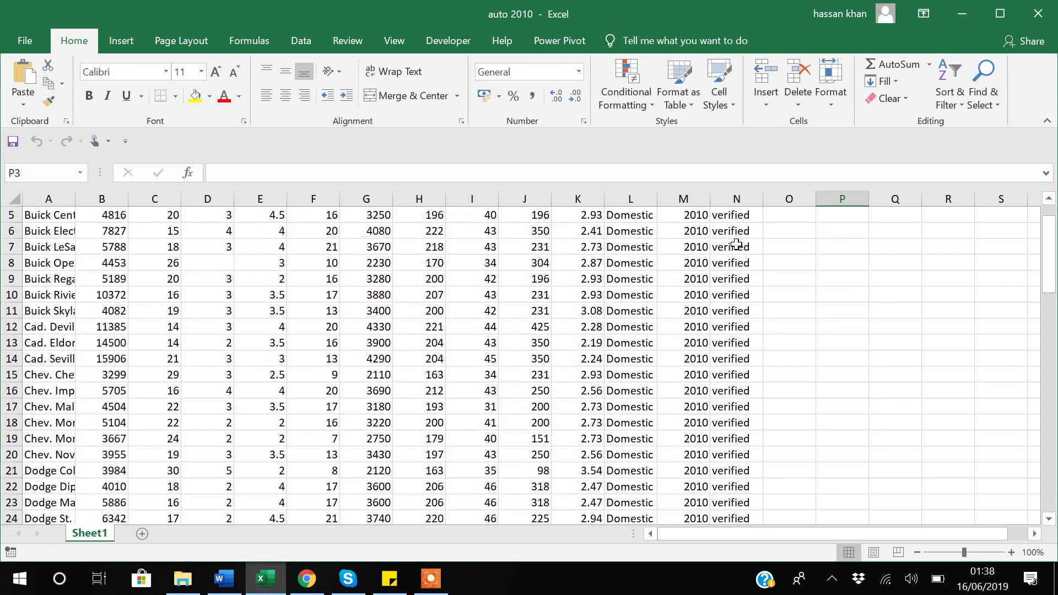
scroll(736, 244, down, 8)
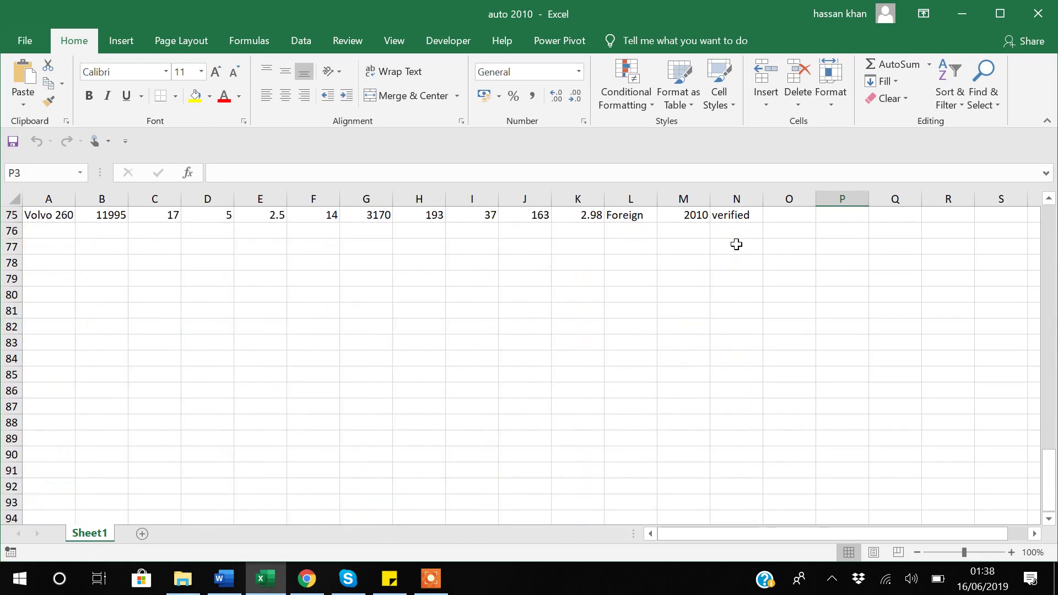
scroll(737, 244, up, 20)
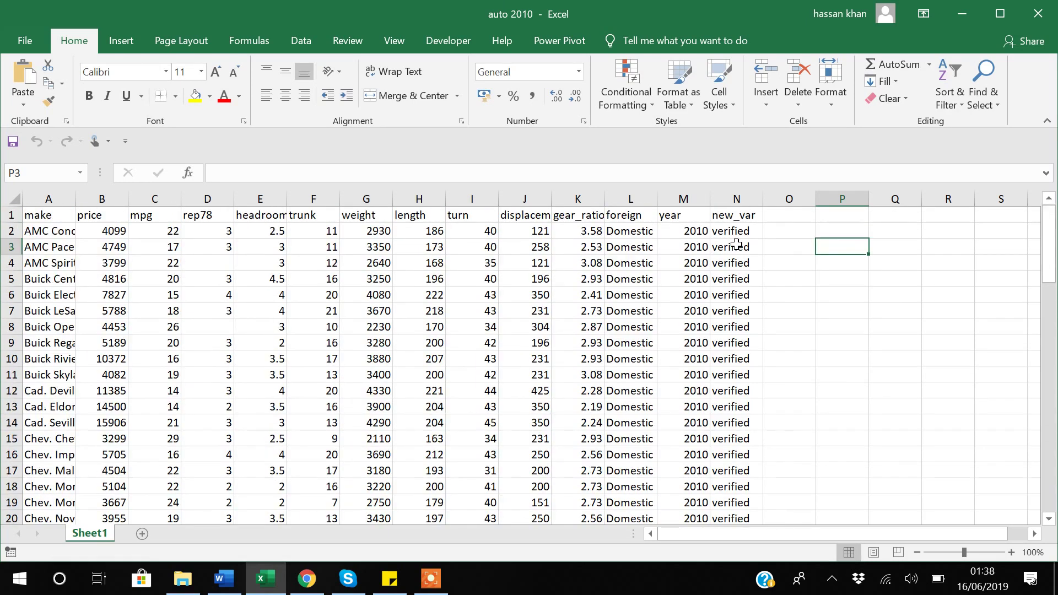
click(1038, 14)
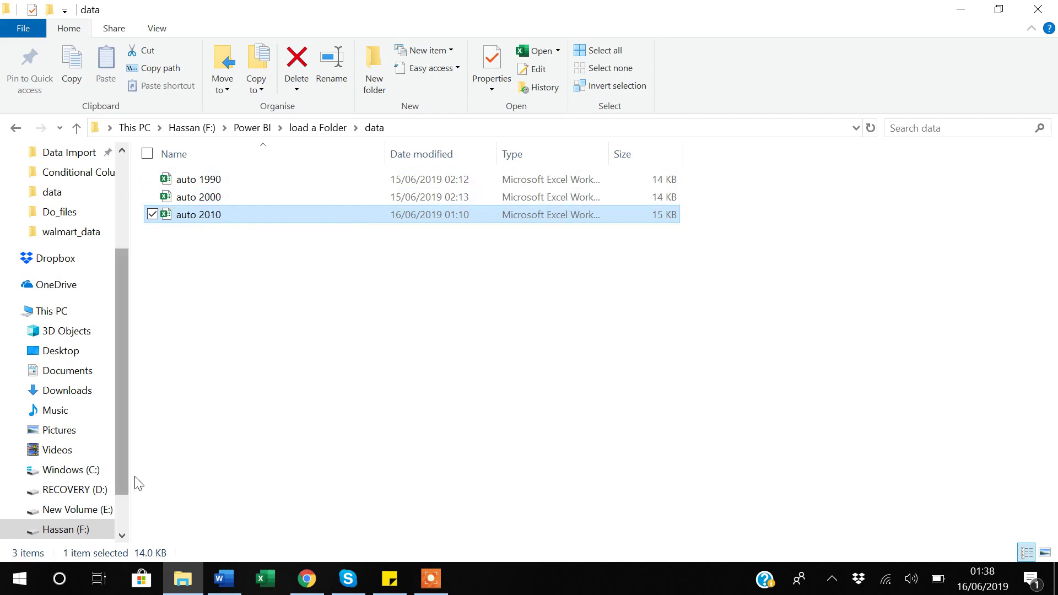
- Launch Power BI Desktop and bring up its list of data source types
click(70, 584)
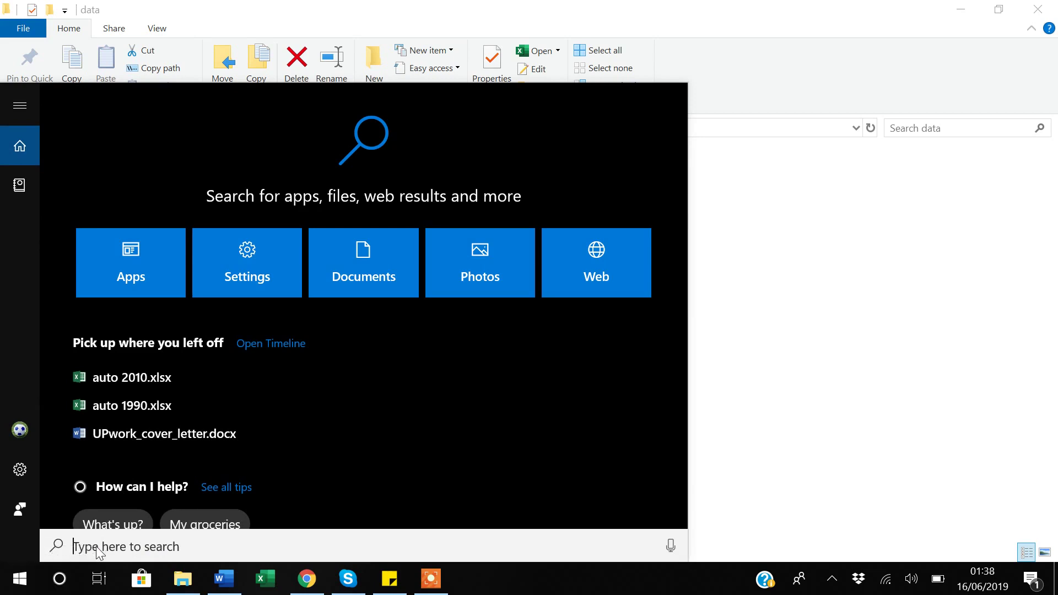
text(pow)
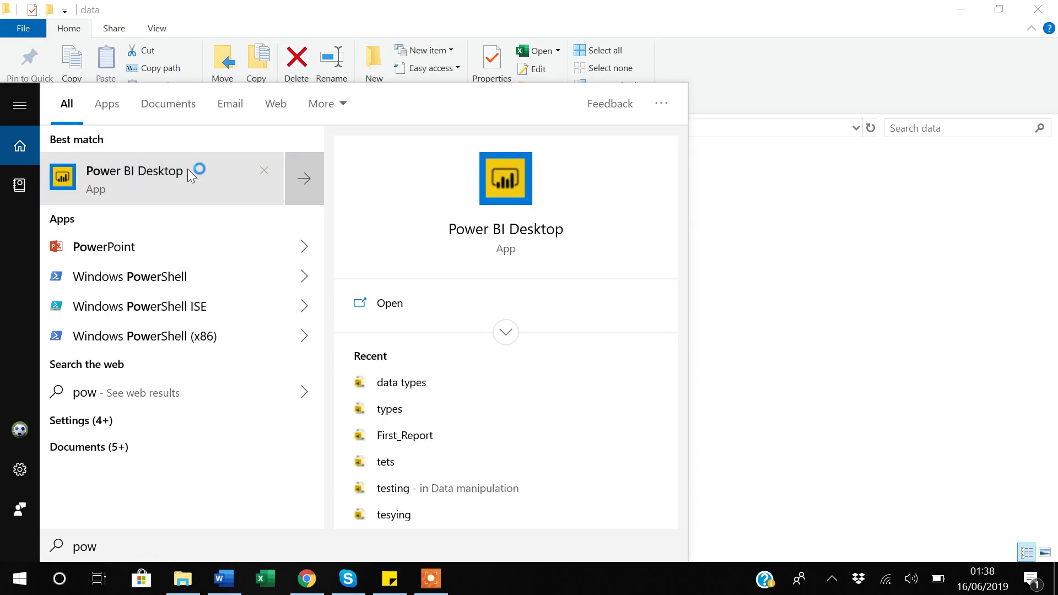
click(859, 324)
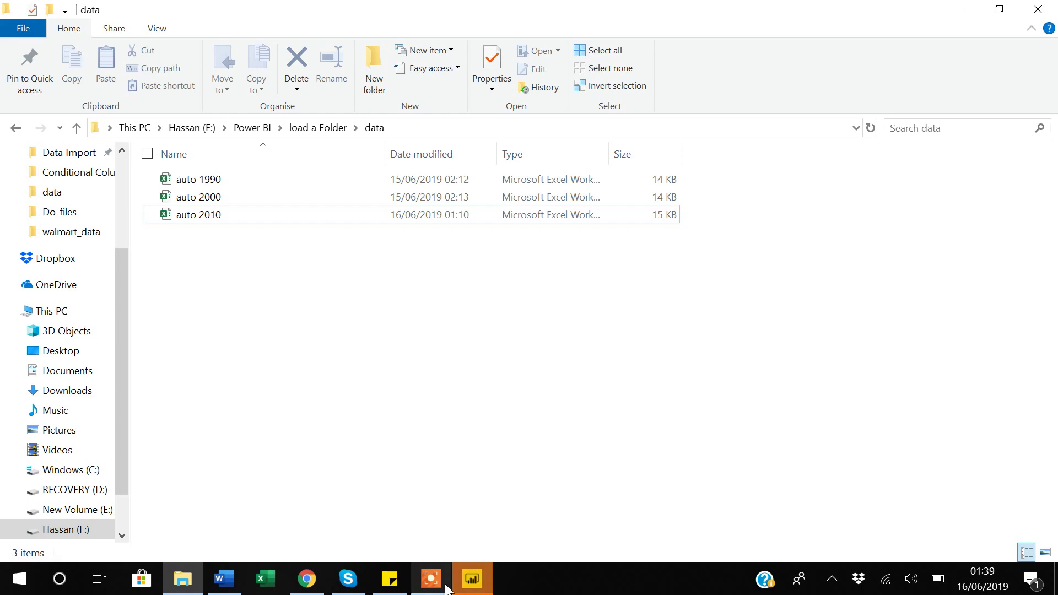
click(474, 587)
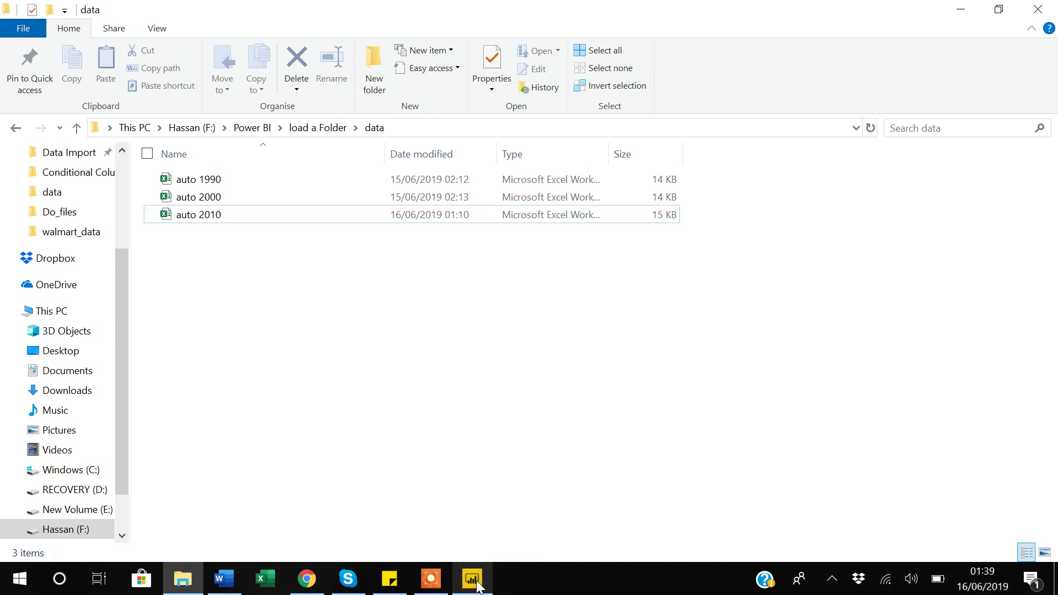
click(474, 584)
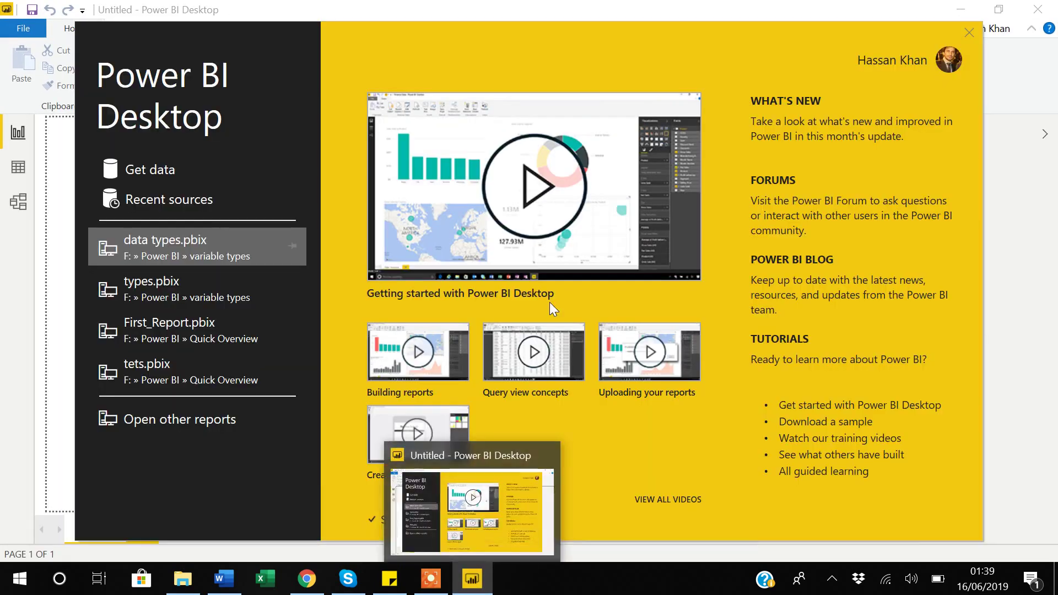
click(153, 174)
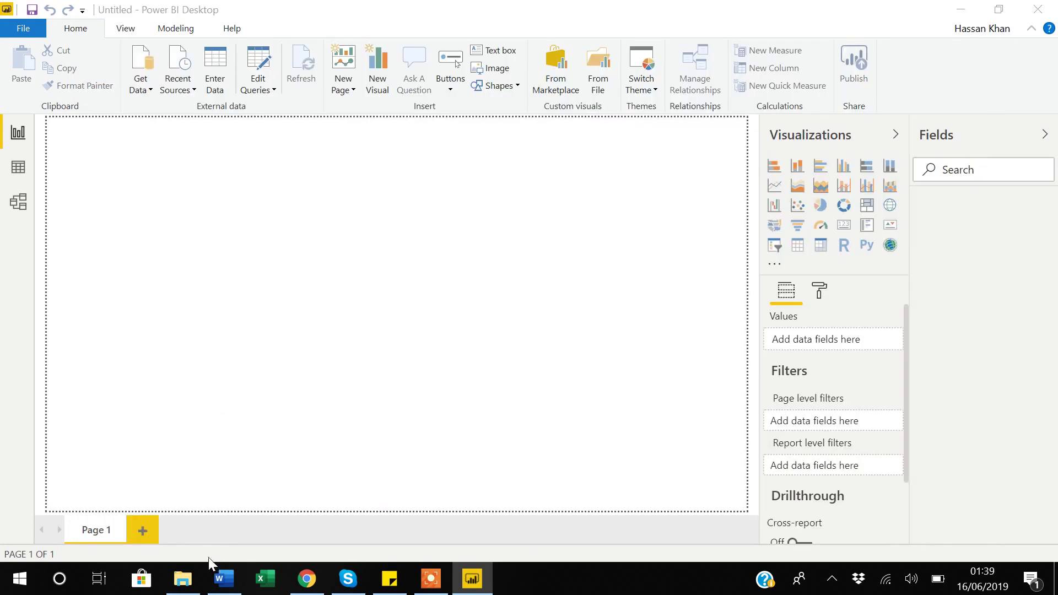
- Switch to File Explorer and check the data subfolder within load a Folder
click(182, 579)
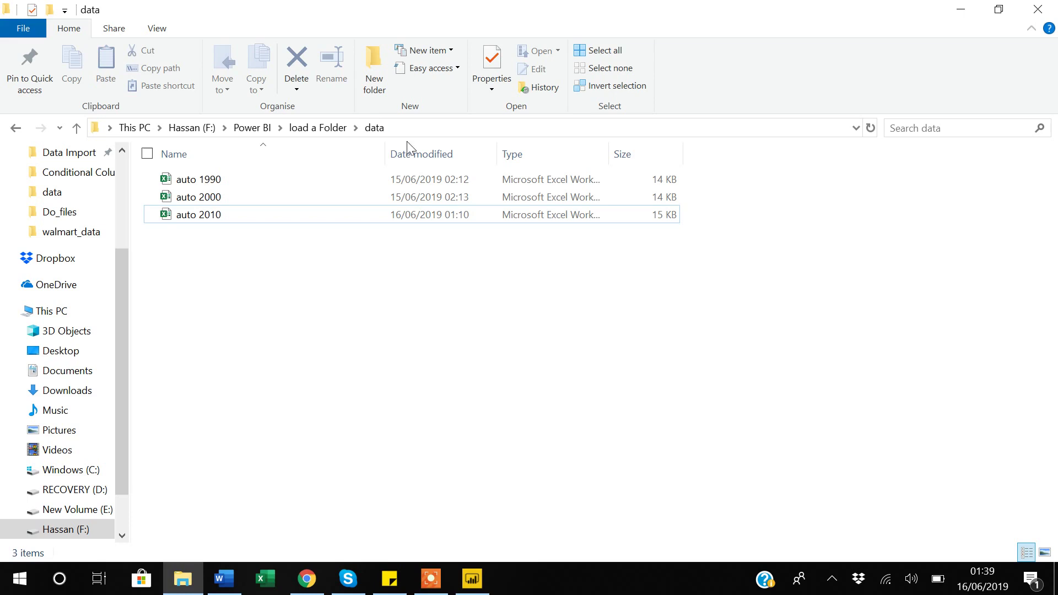
click(318, 133)
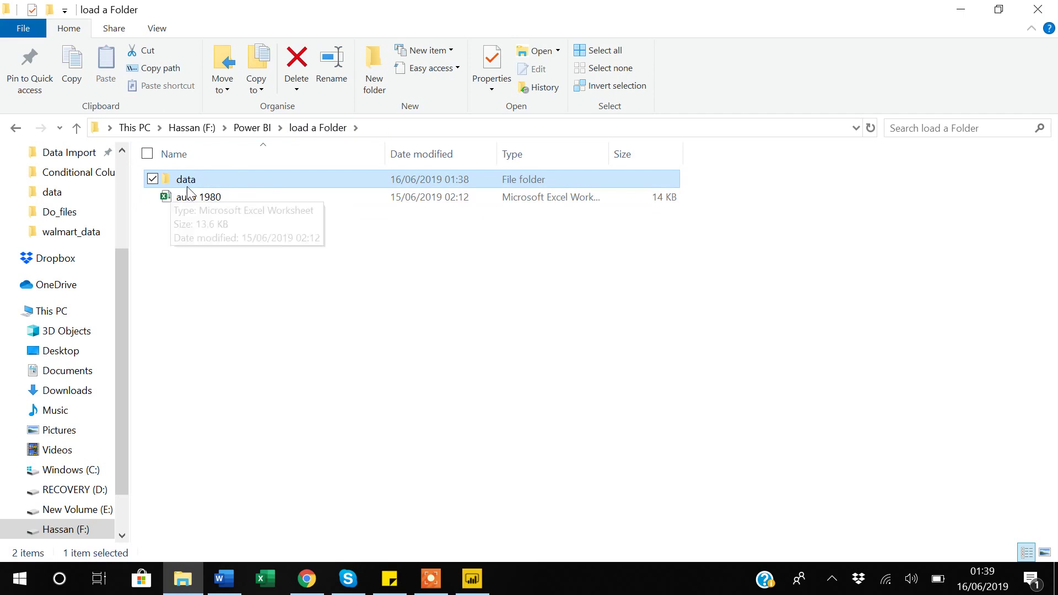
mouse_move(187, 182)
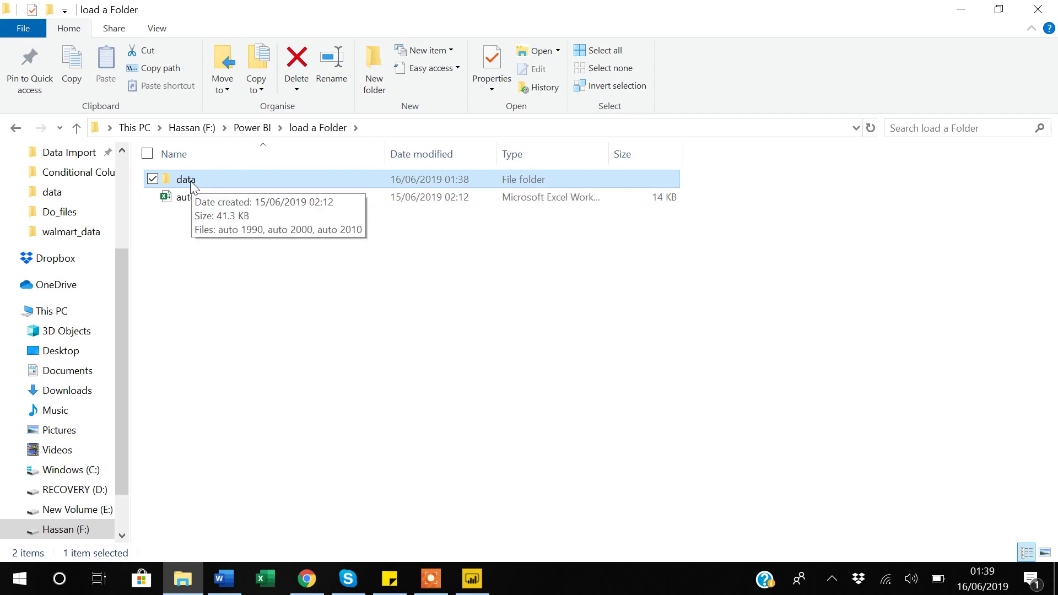
- Switch back to Power BI Desktop and load Sheet1 of the auto 1980 Excel workbook
click(473, 582)
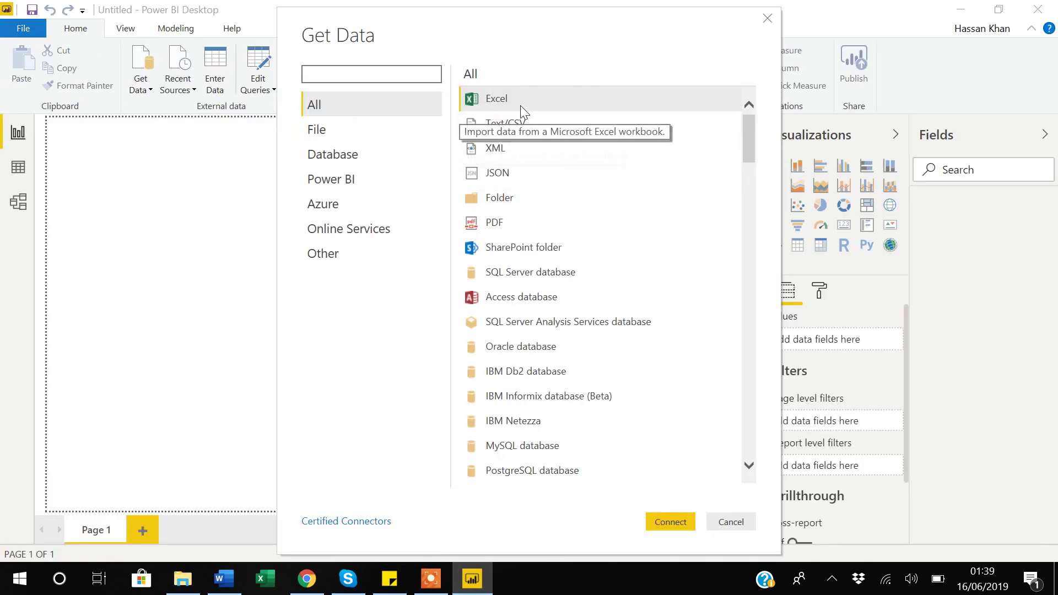
click(666, 524)
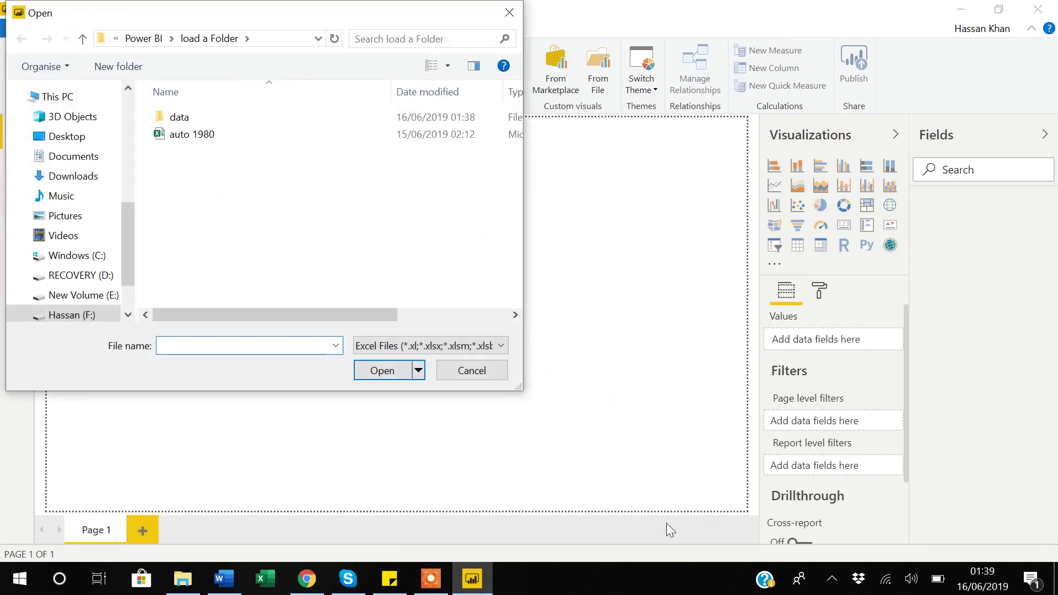
click(201, 142)
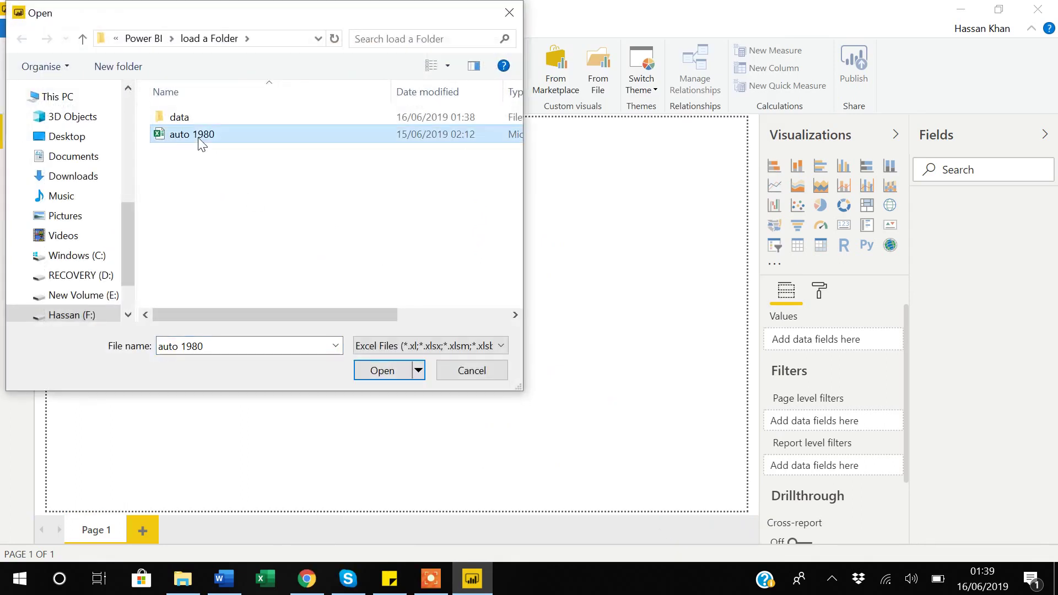
click(391, 371)
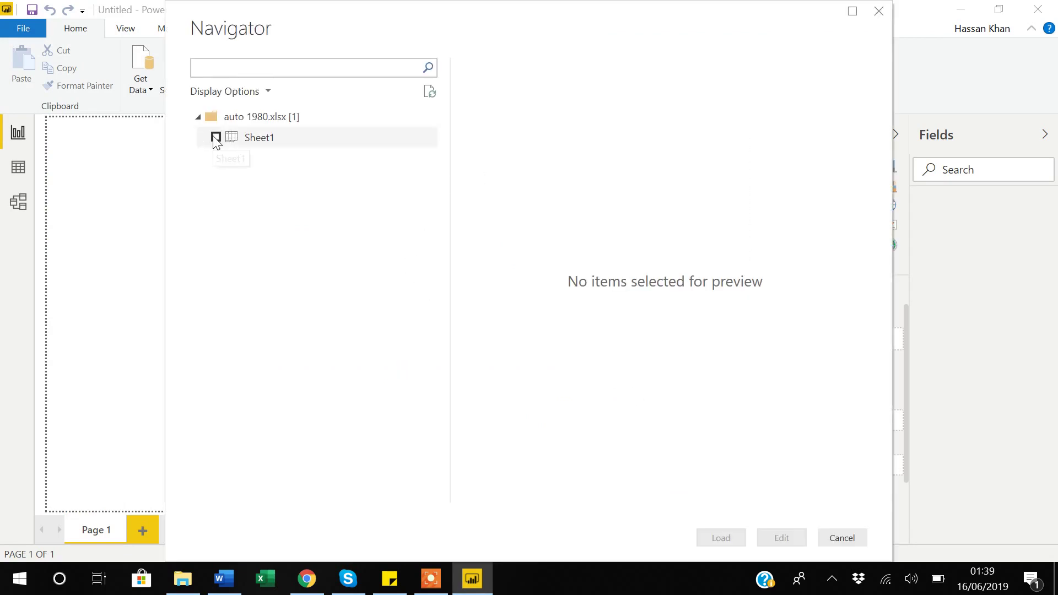
click(215, 137)
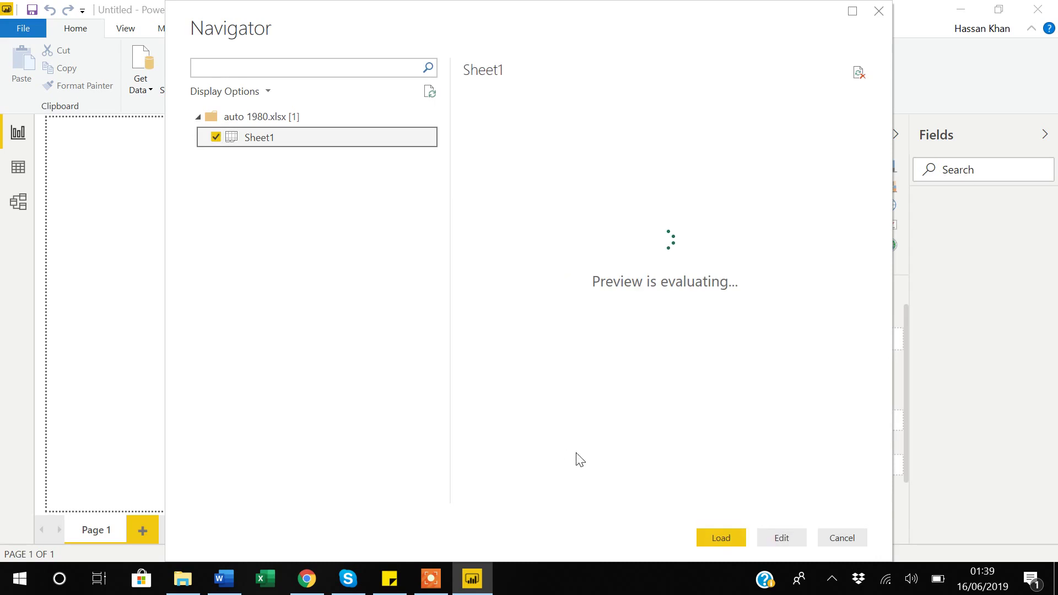
click(721, 538)
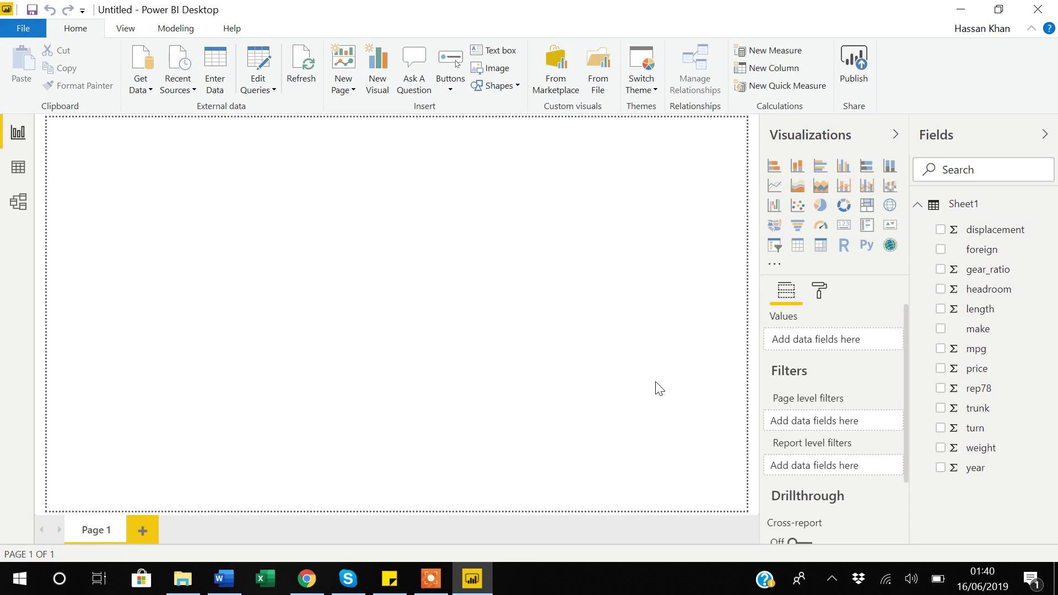
- Open the imported Sheet1 table in Power Query Editor and check the source workbook's name in File Explorer
click(263, 88)
click(211, 105)
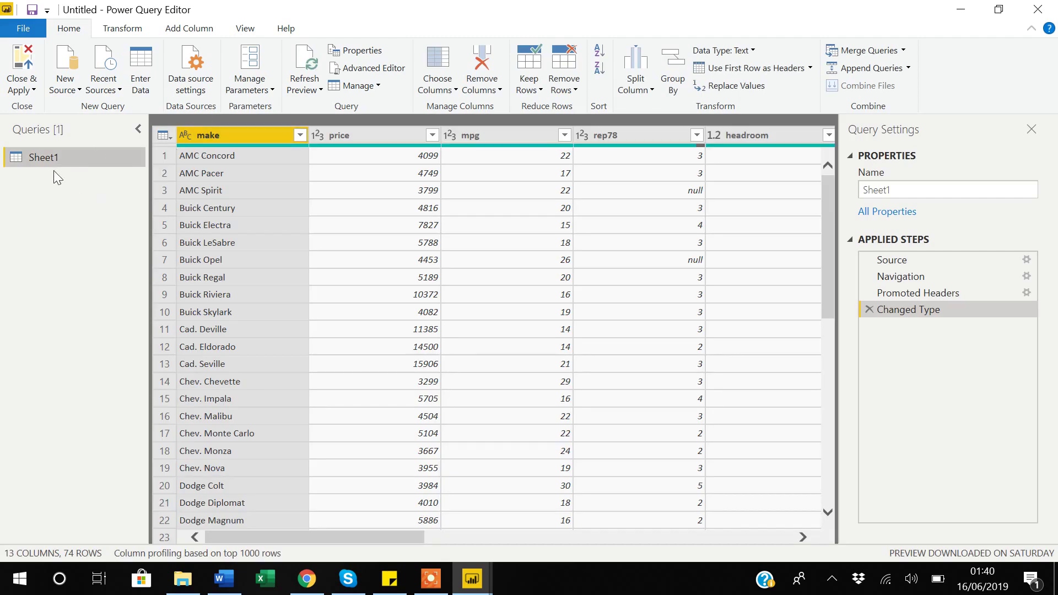
click(190, 586)
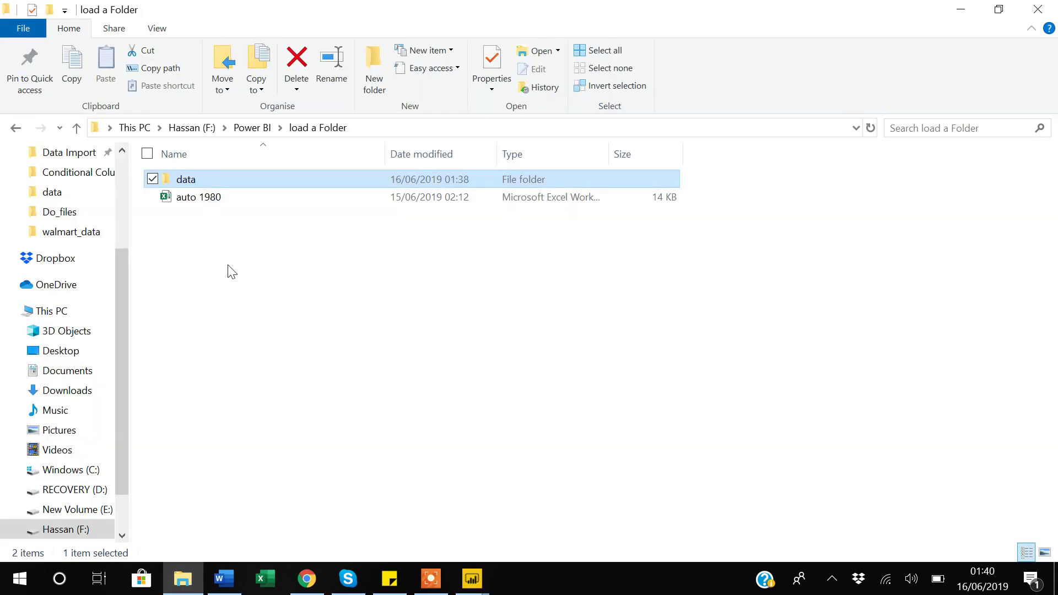
key(alt+Tab)
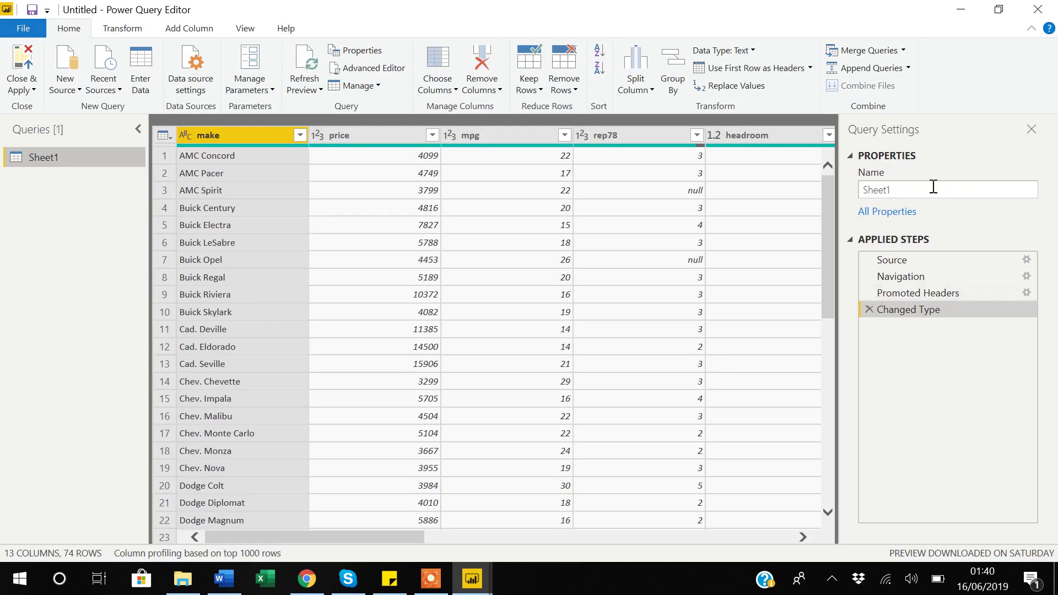
- Rename the Sheet1 query as auto1980
click(920, 189)
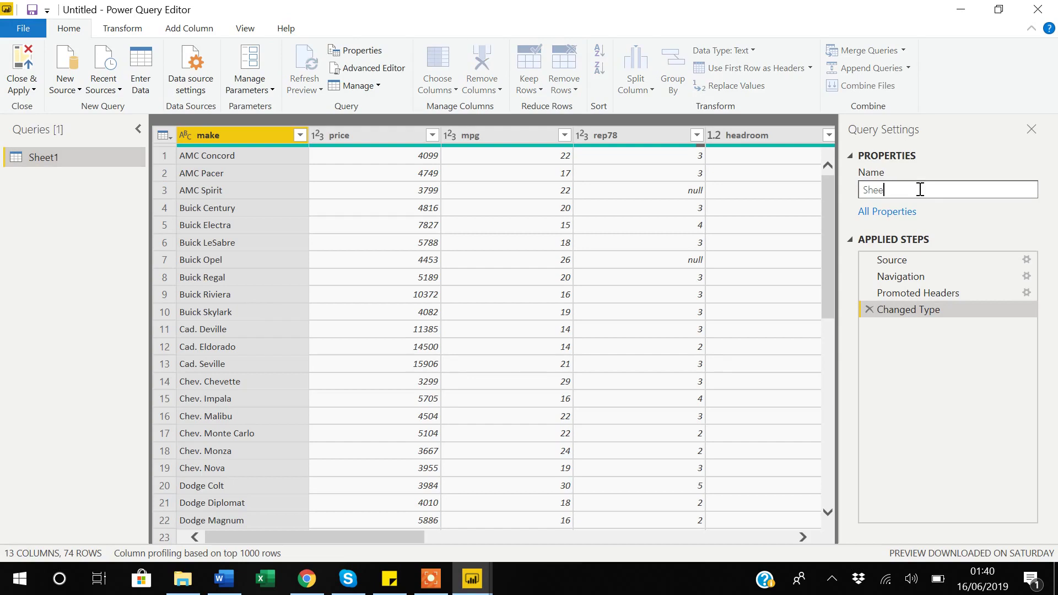
key(BackSpace)
key(BackSpace)
text(auto1980)
click(69, 317)
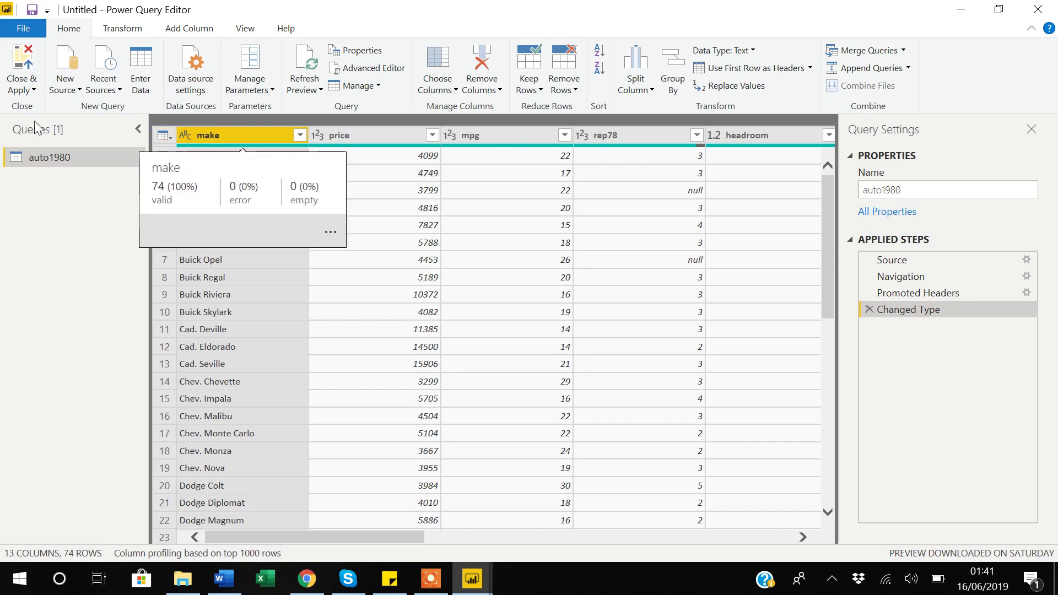
- Add a new data source using the Folder connector
click(79, 90)
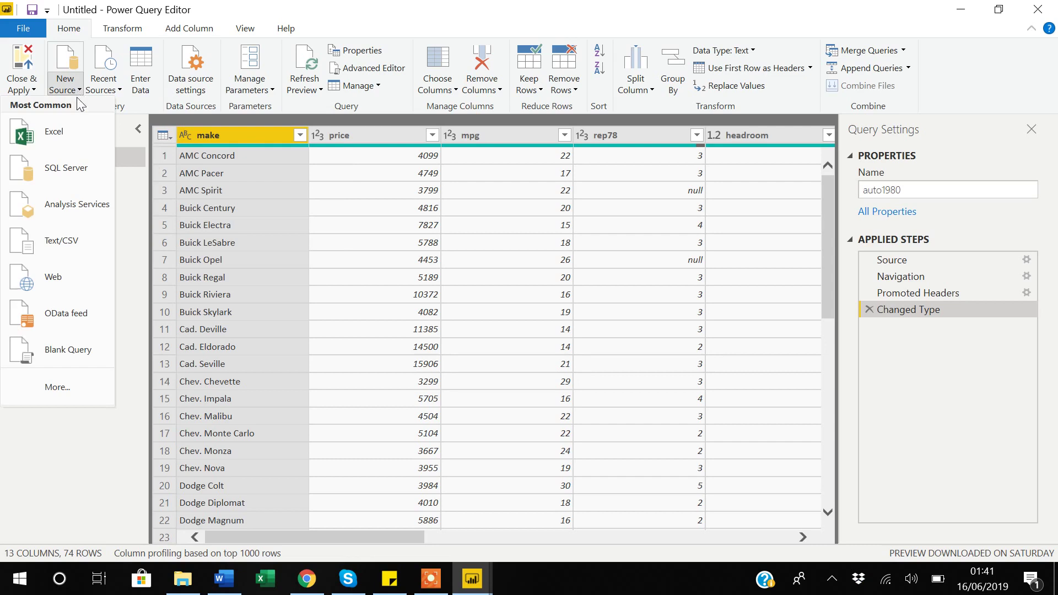
click(62, 387)
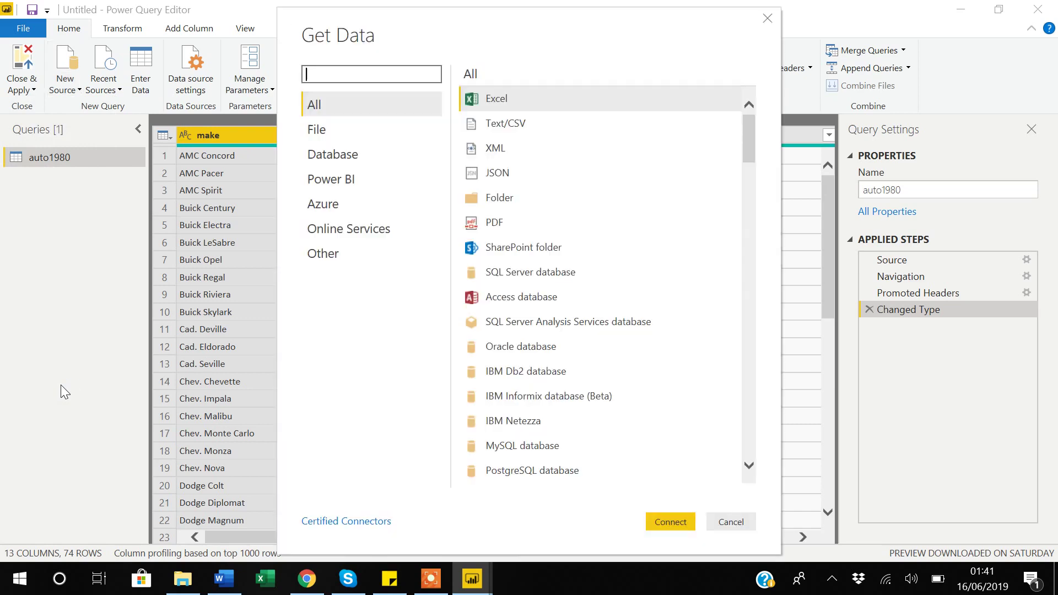
click(507, 204)
click(671, 521)
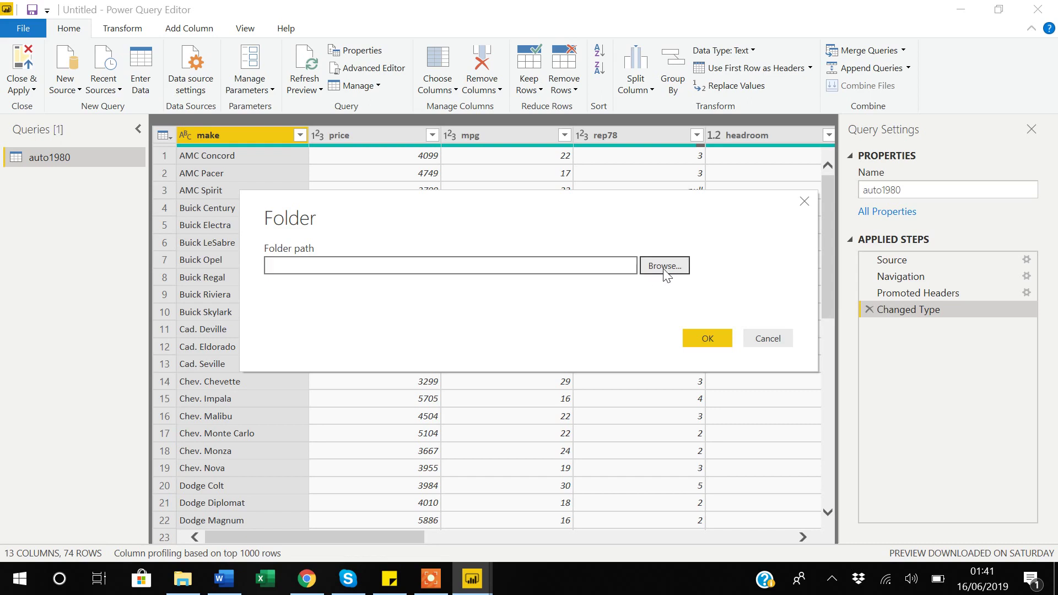
- Copy the data folder's path from File Explorer and set the folder path to F:\Power BI\load a Folder\data without quotation marks
click(182, 579)
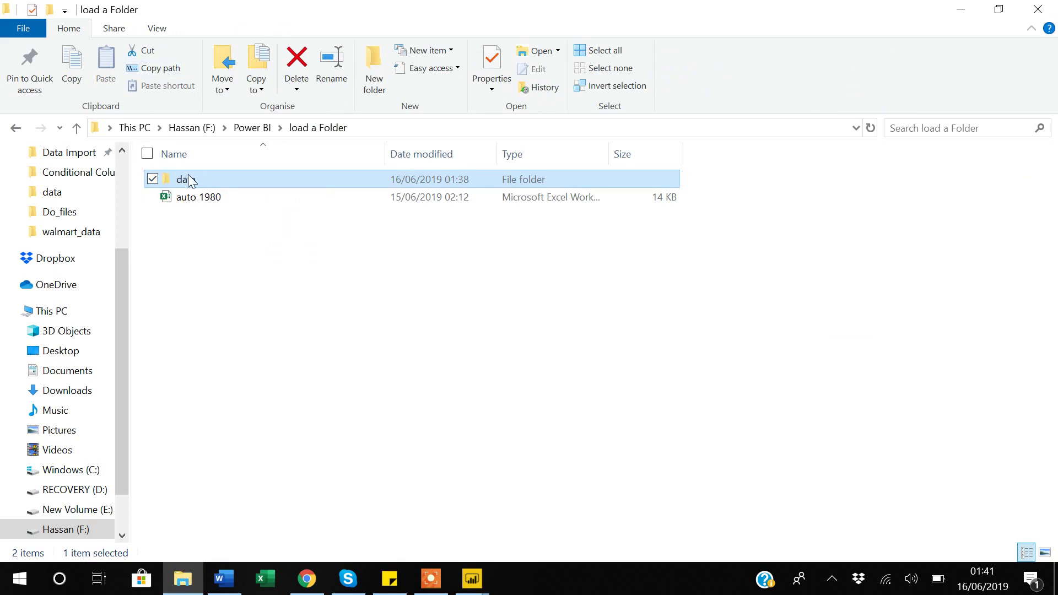
click(160, 69)
key(alt+Tab)
click(297, 265)
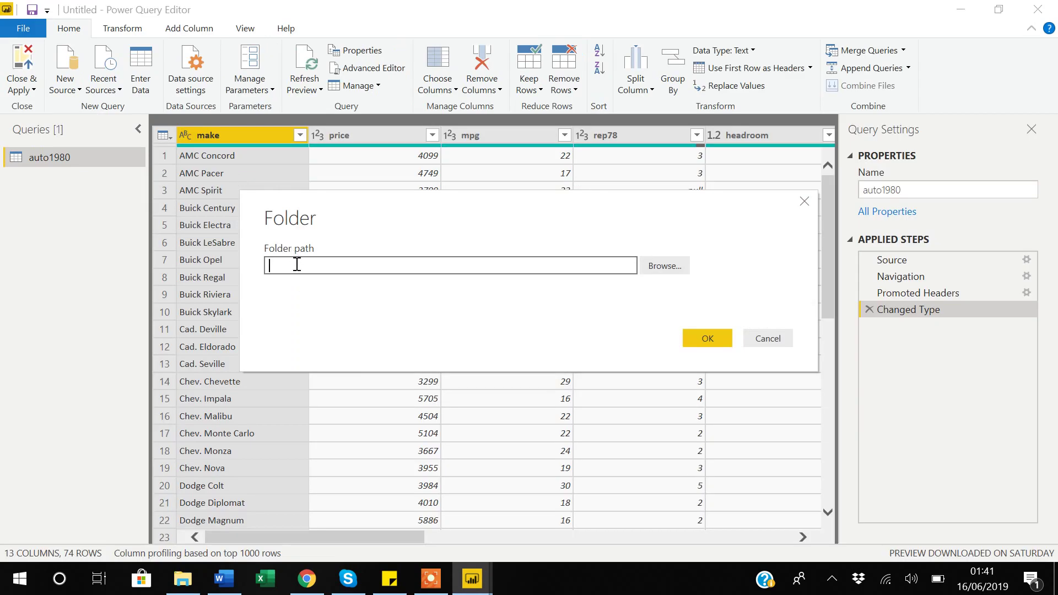
key(ctrl+v)
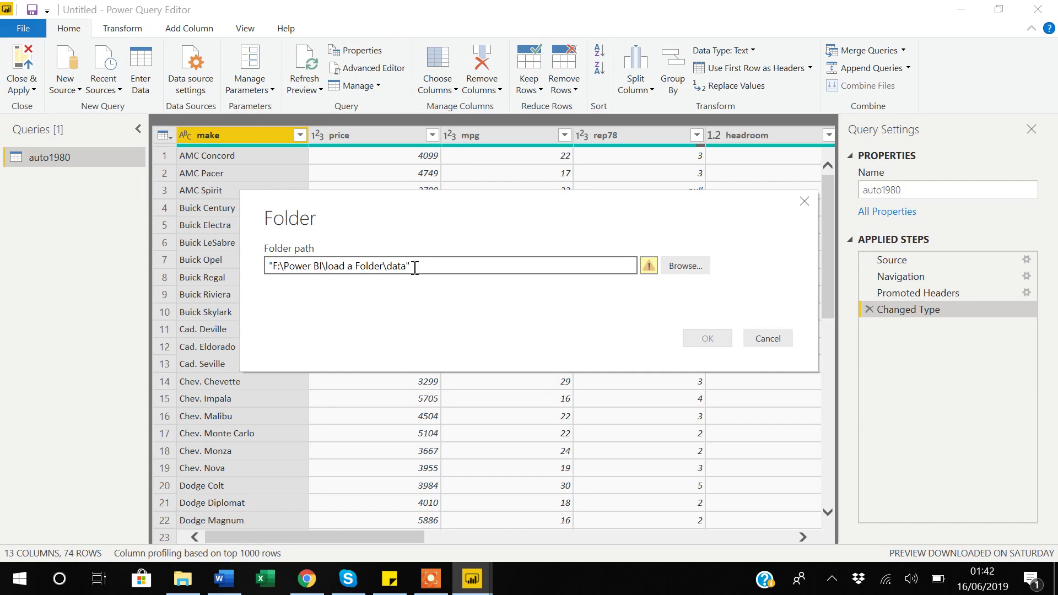
click(474, 262)
key(BackSpace)
key(BackSpace)
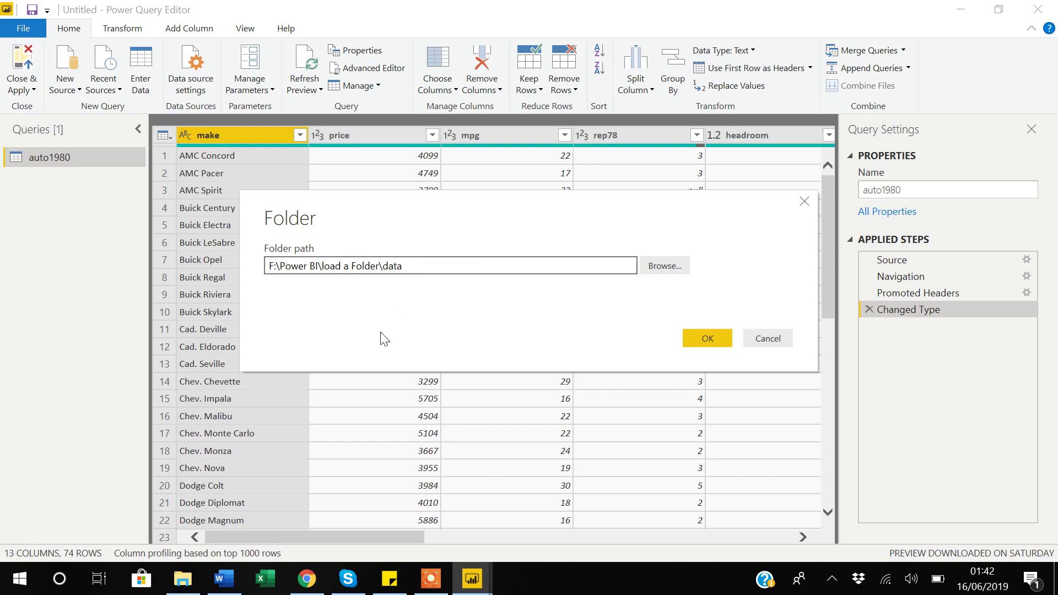
- Check the data folder's workbooks in File Explorer, and return to Power Query Editor to accept the folder path
key(alt+Tab)
double_click(205, 180)
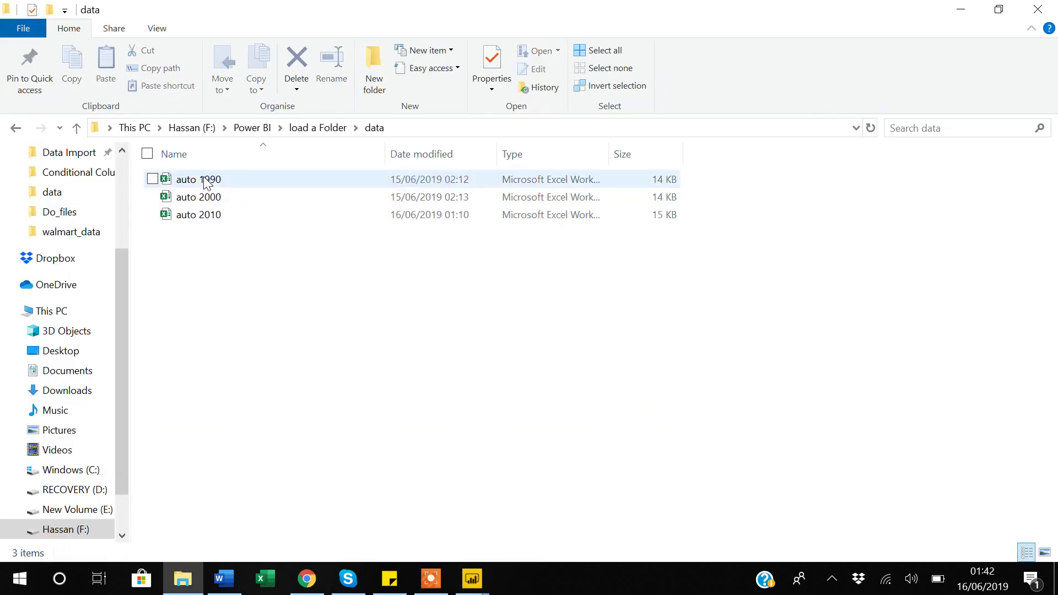
click(333, 127)
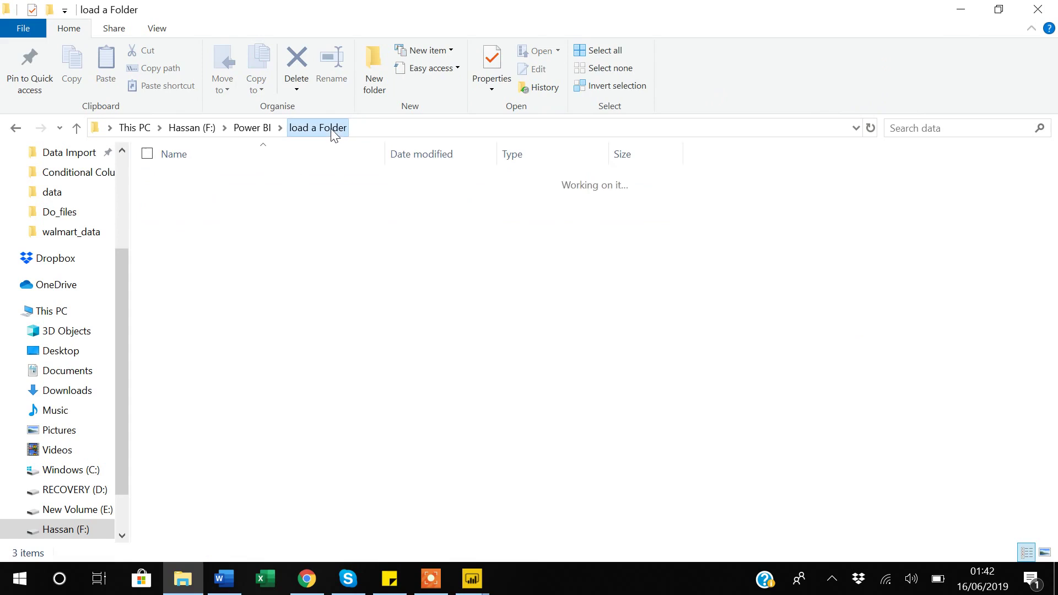
key(alt+Tab)
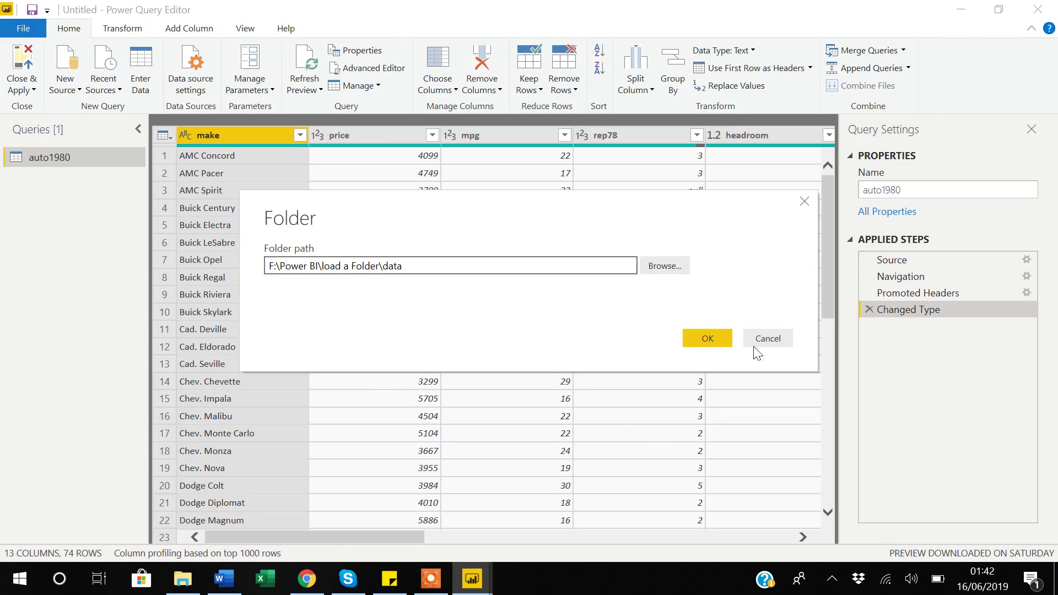
click(716, 340)
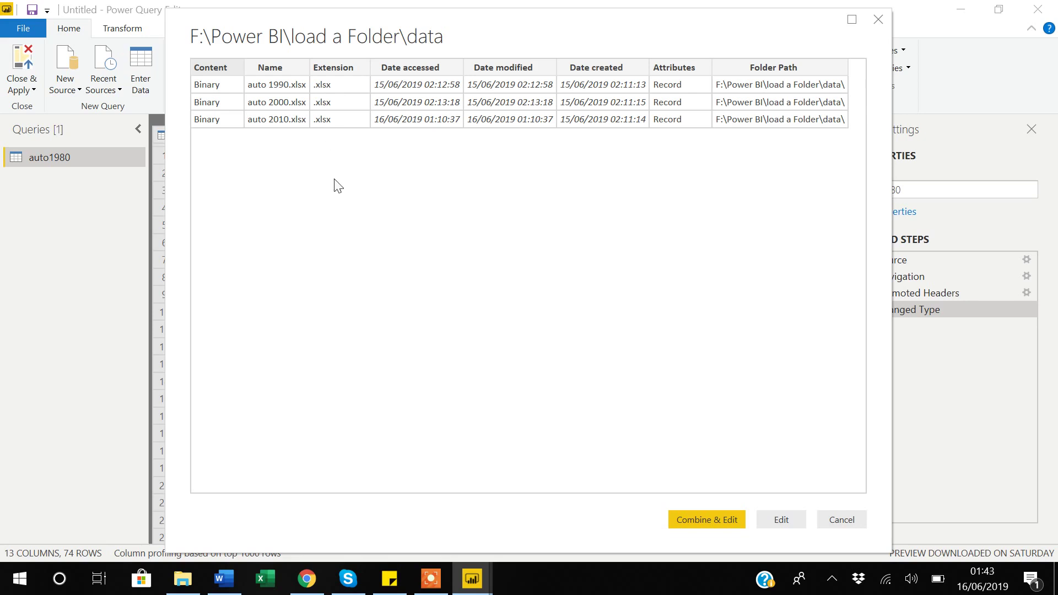
- Combine and edit the folder's files, using auto 1990.xlsx as the example file and Sheet1 as the object to extract
click(699, 520)
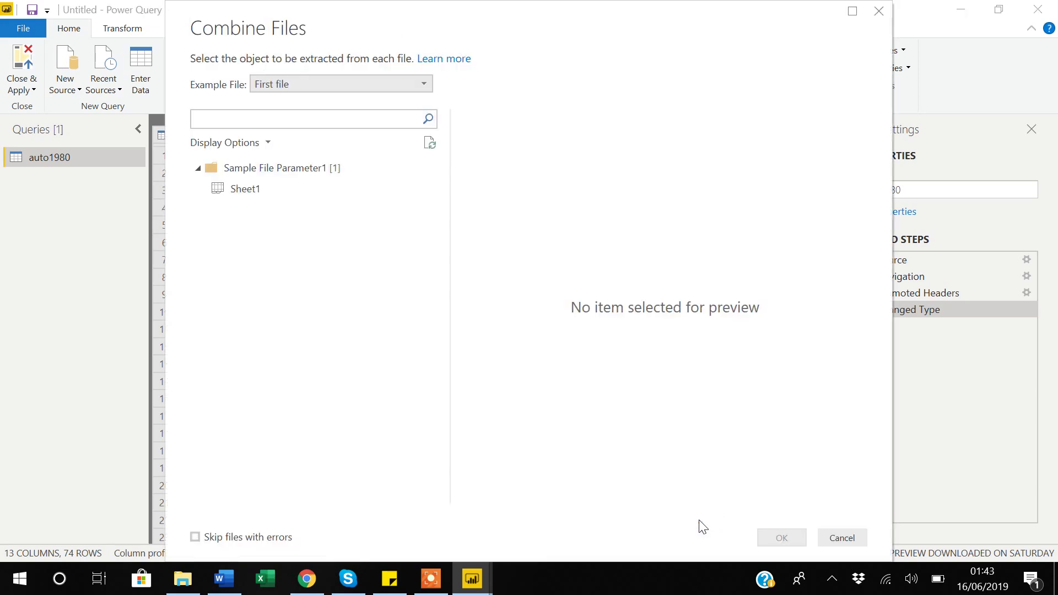
click(241, 192)
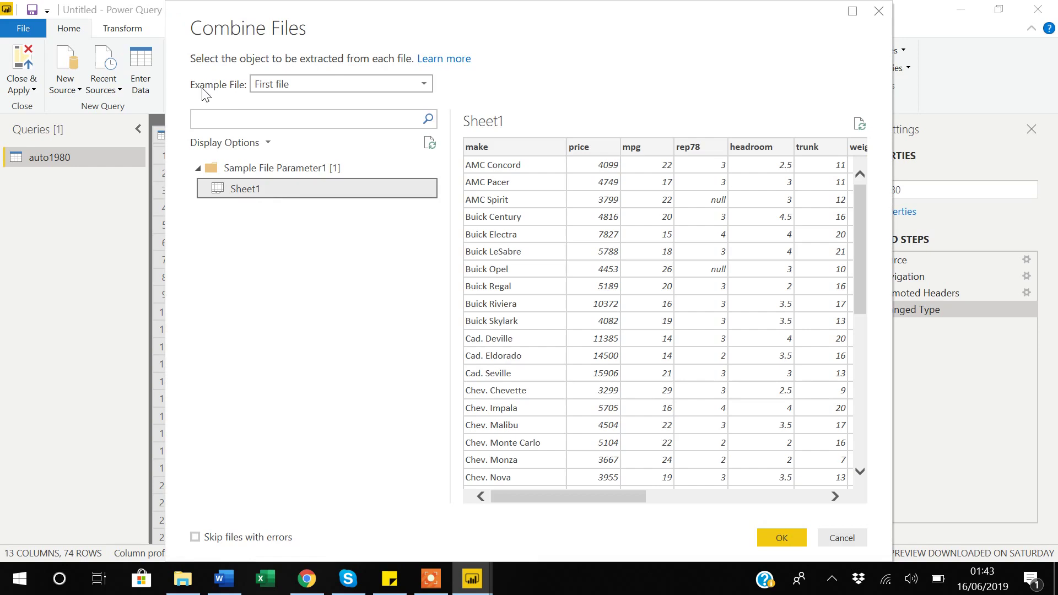
click(422, 85)
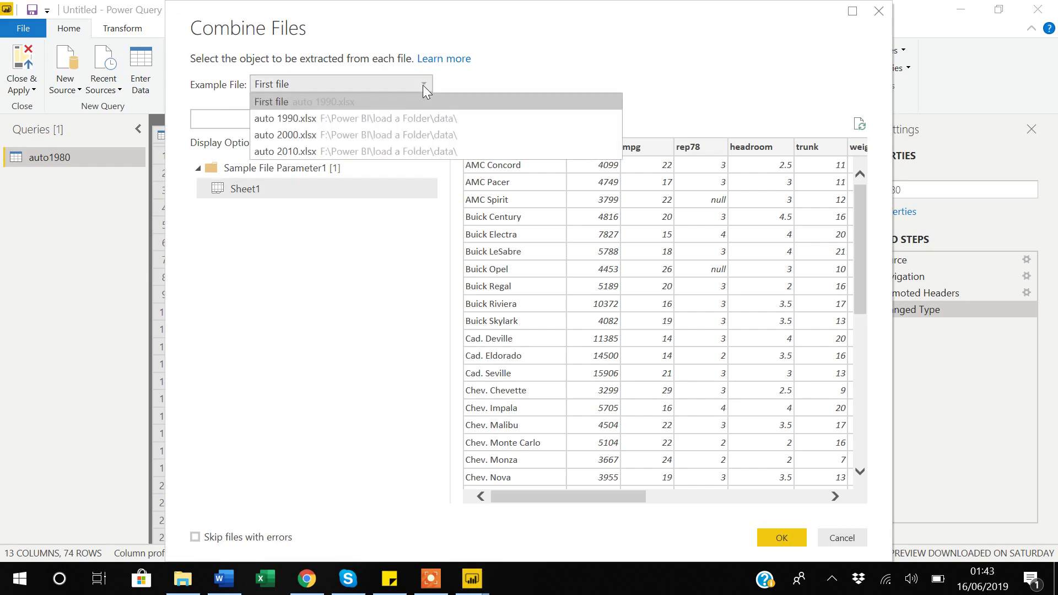
click(291, 119)
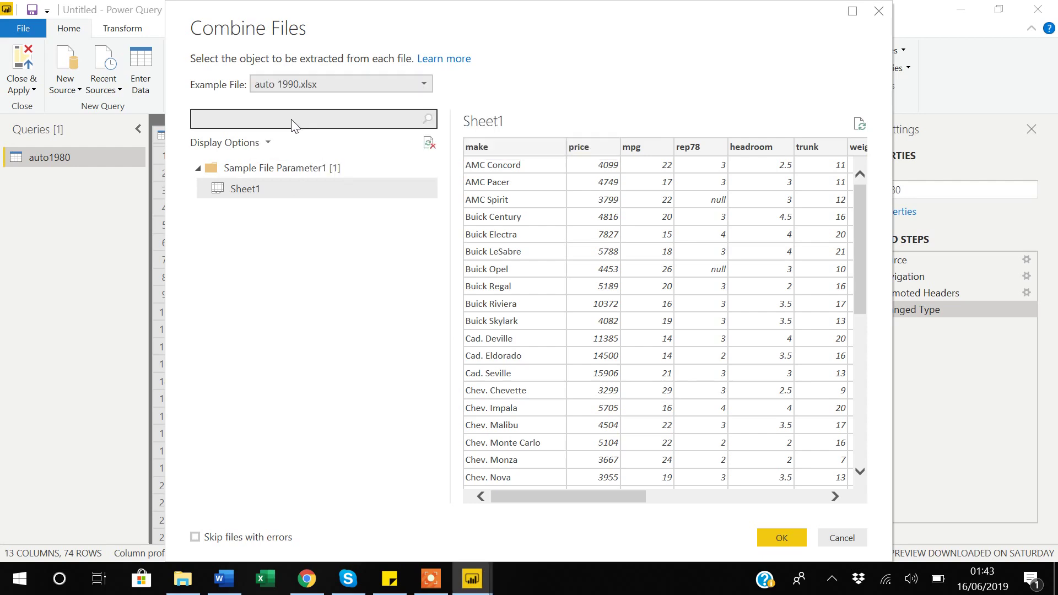
click(235, 196)
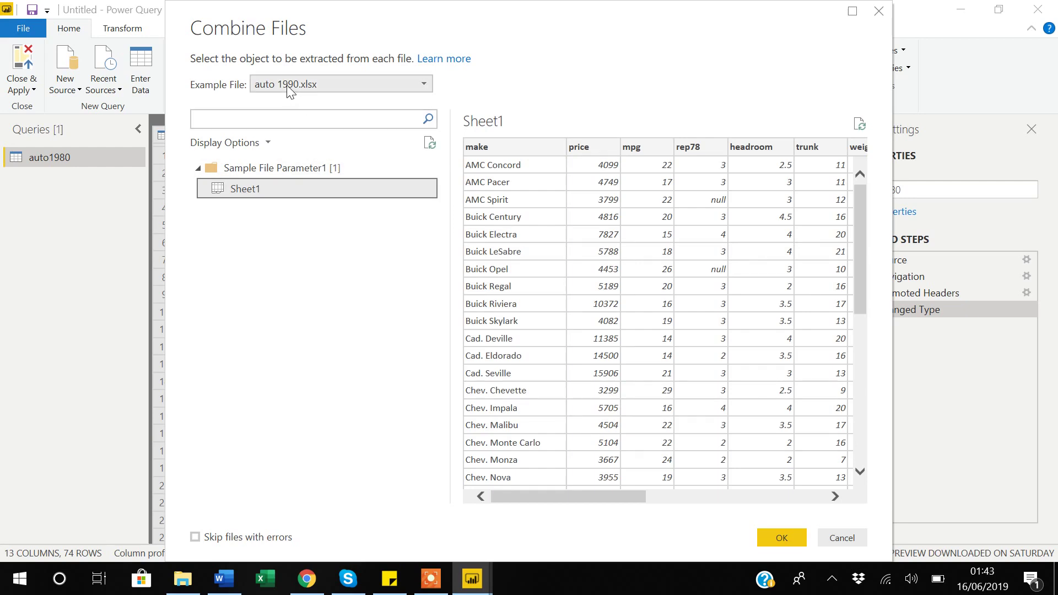
click(794, 540)
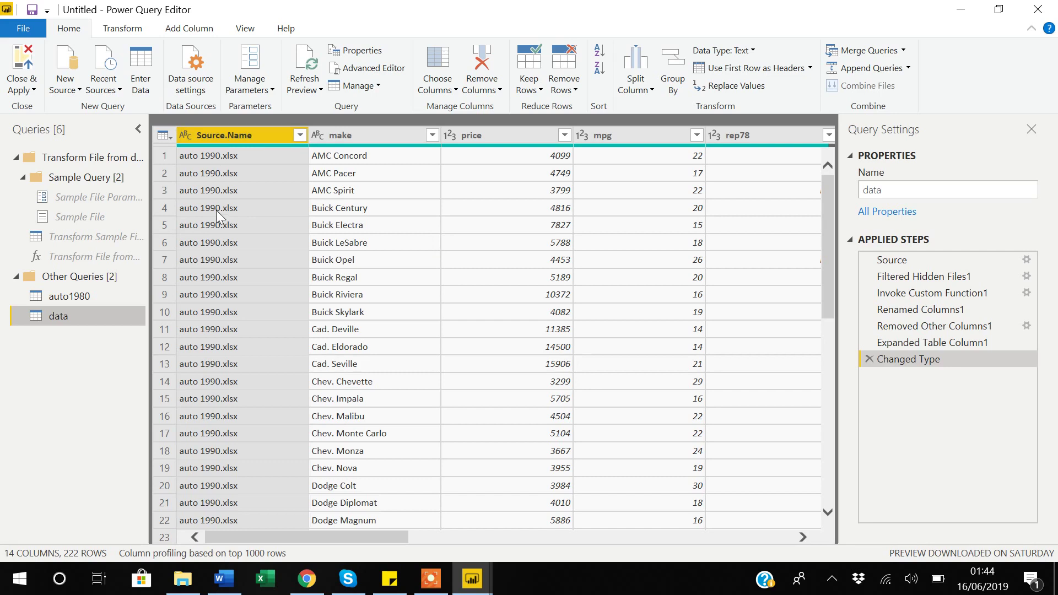
- Examine the combined data query's rows by Source.Name and its columns through year
scroll(216, 210, down, 3)
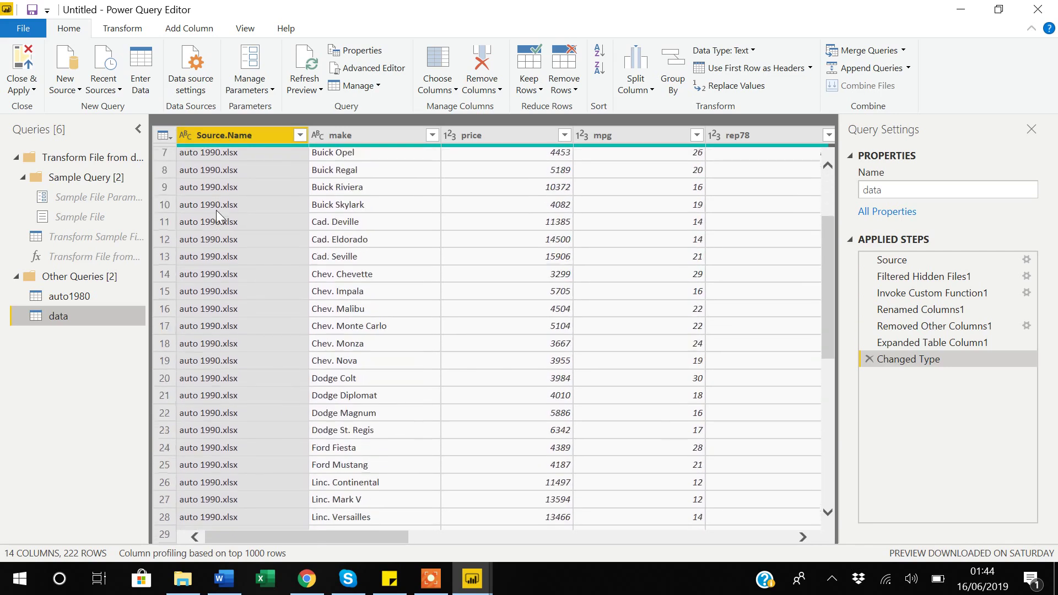
scroll(188, 188, up, 3)
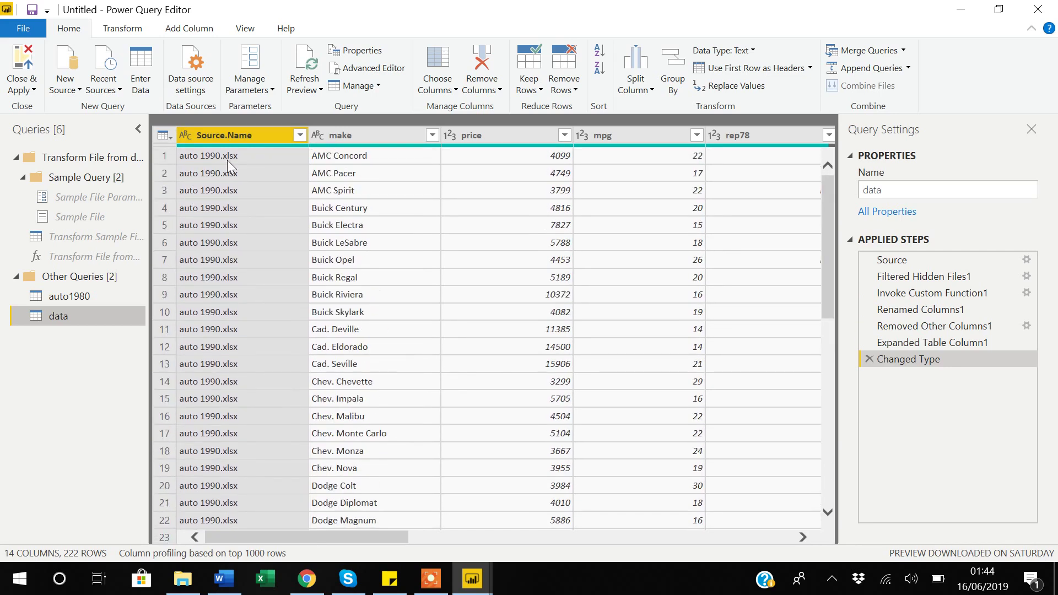
scroll(231, 175, down, 6)
scroll(232, 175, up, 5)
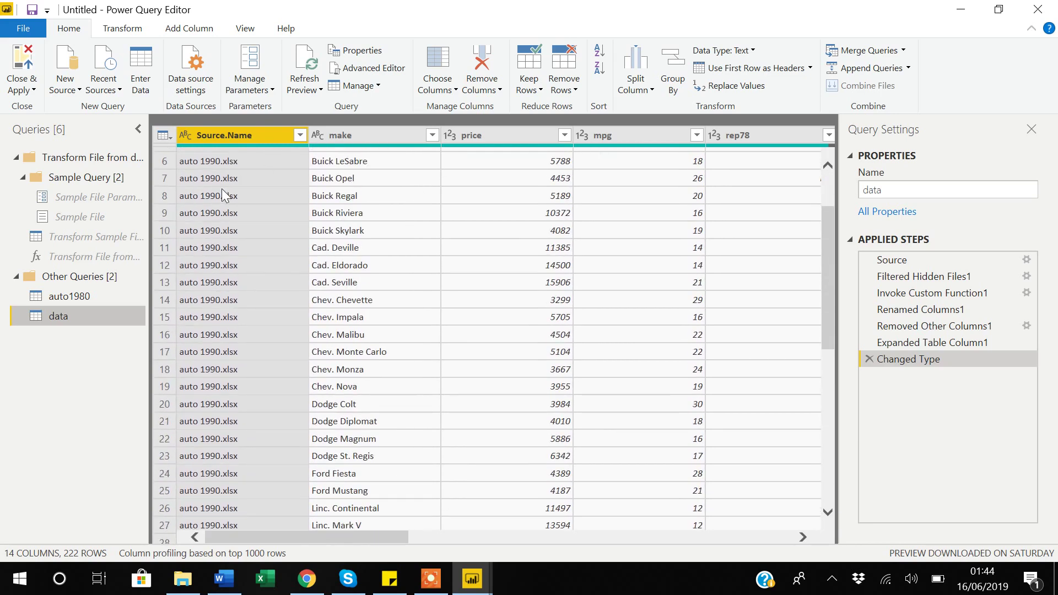
scroll(215, 207, down, 9)
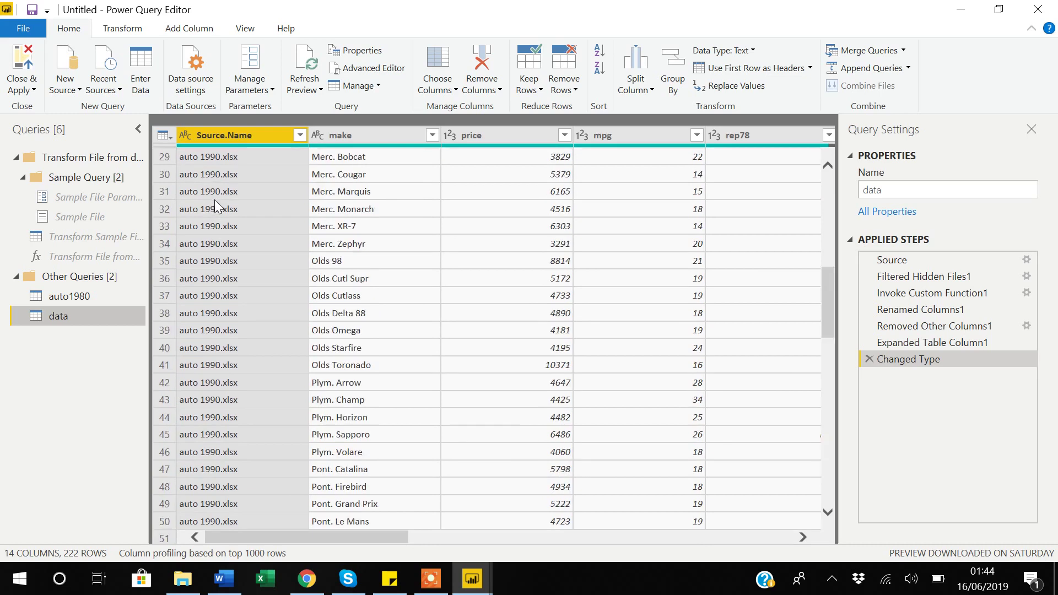
scroll(215, 204, down, 12)
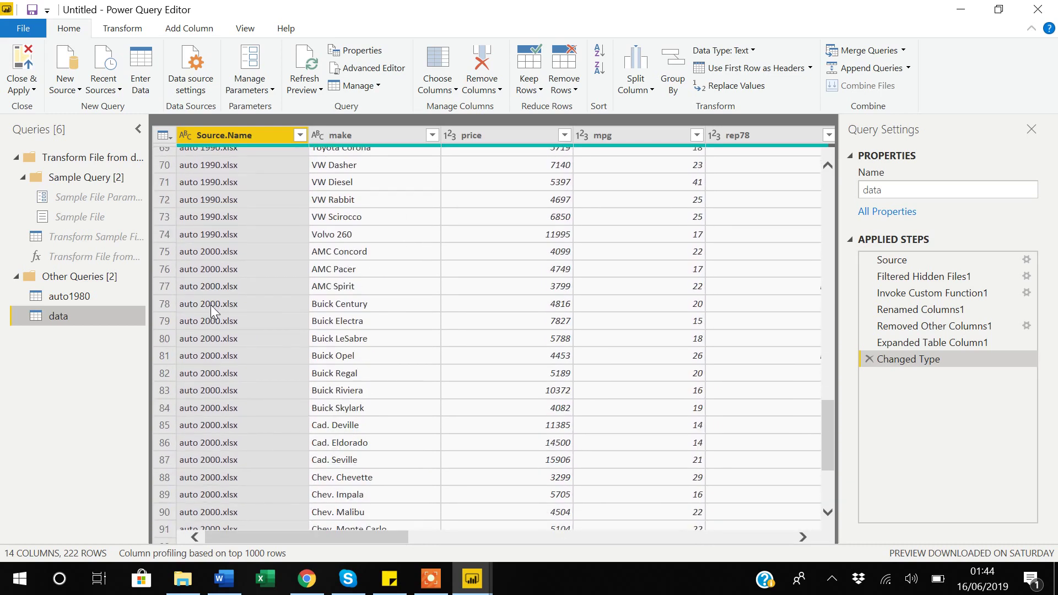
scroll(215, 312, down, 11)
scroll(212, 311, down, 15)
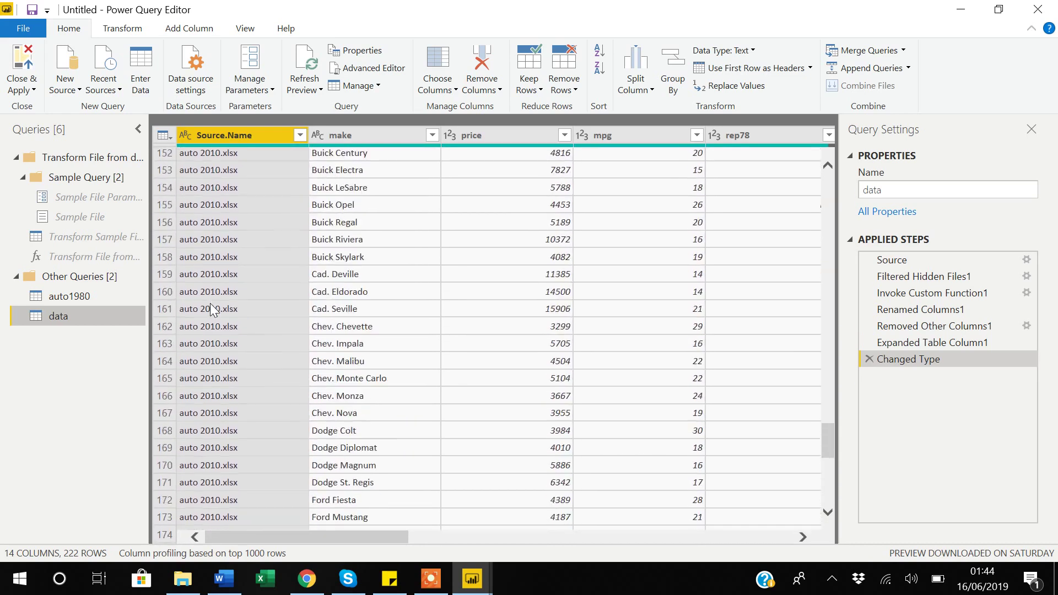
scroll(213, 310, down, 3)
scroll(205, 445, down, 9)
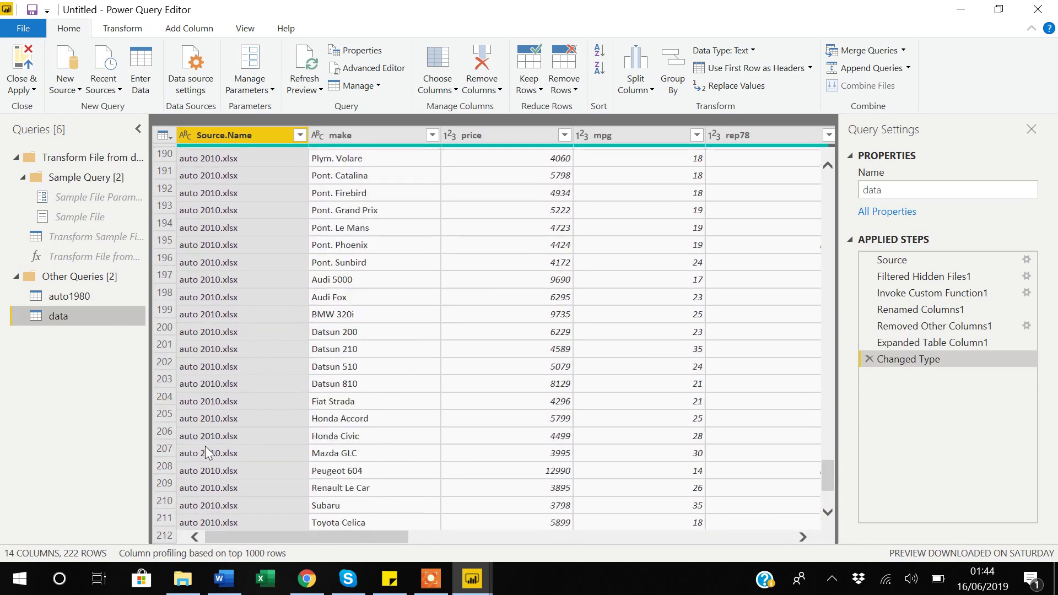
scroll(205, 447, up, 20)
scroll(207, 451, up, 20)
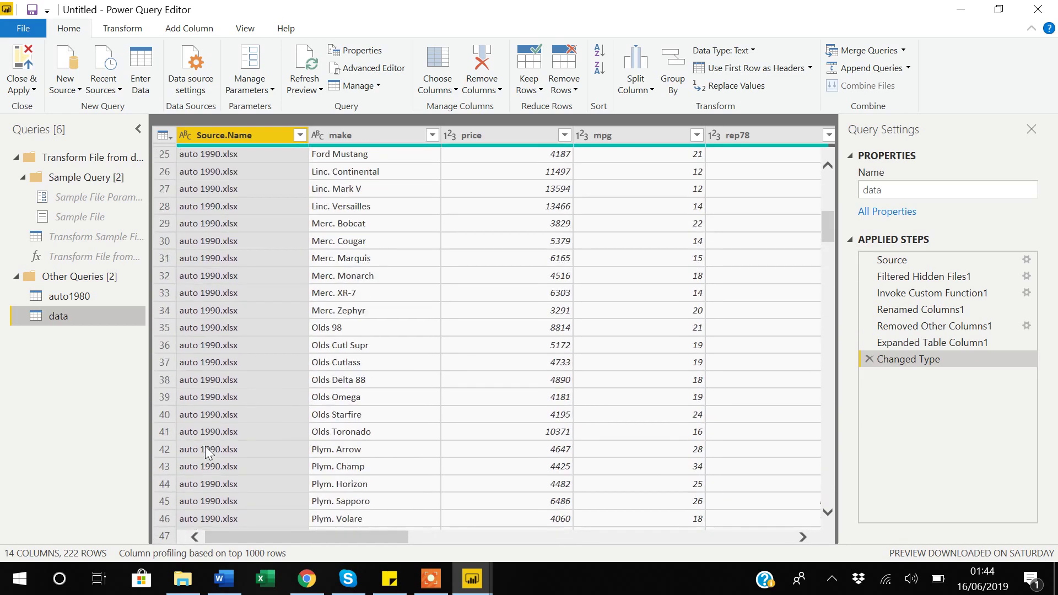
scroll(205, 451, up, 8)
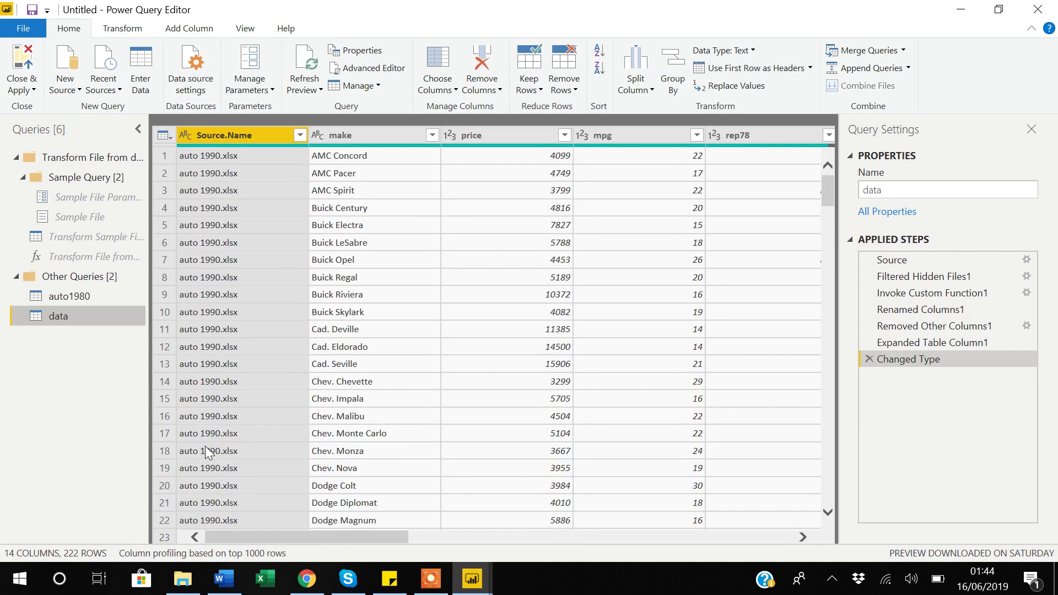
scroll(205, 447, down, 20)
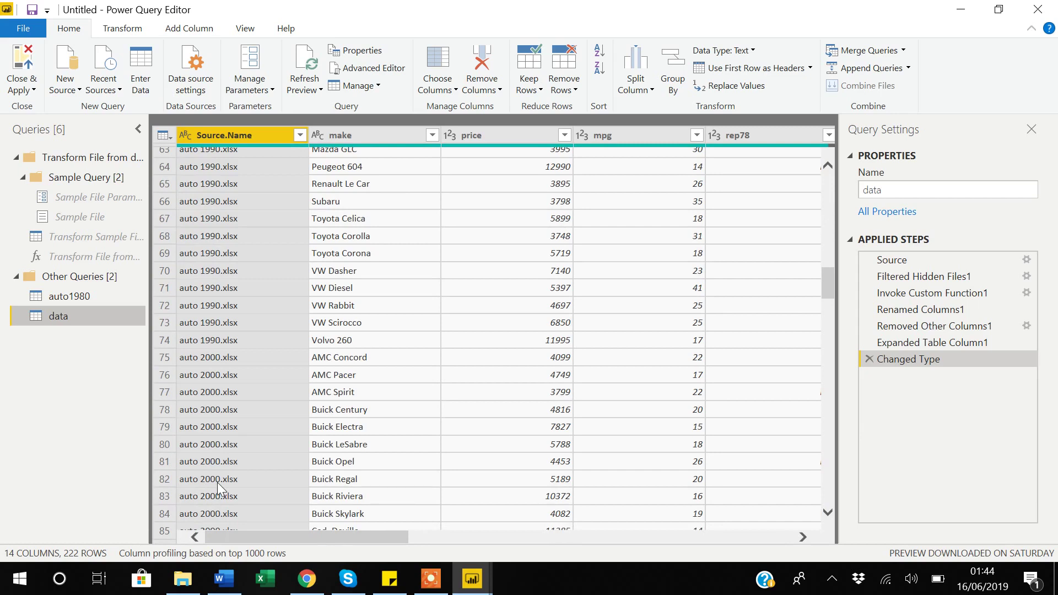
scroll(217, 482, up, 16)
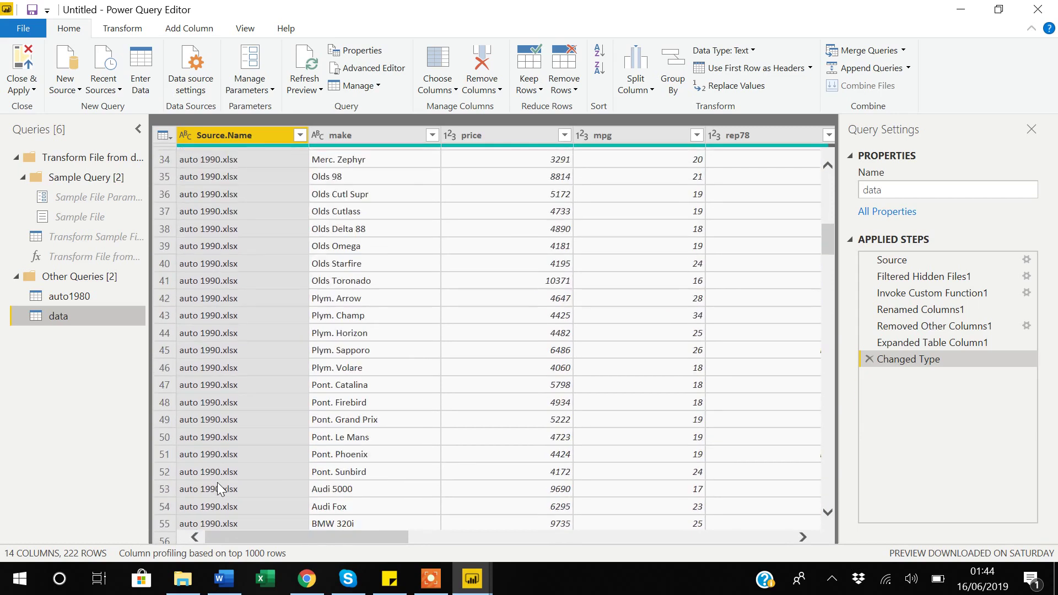
scroll(217, 489, up, 4)
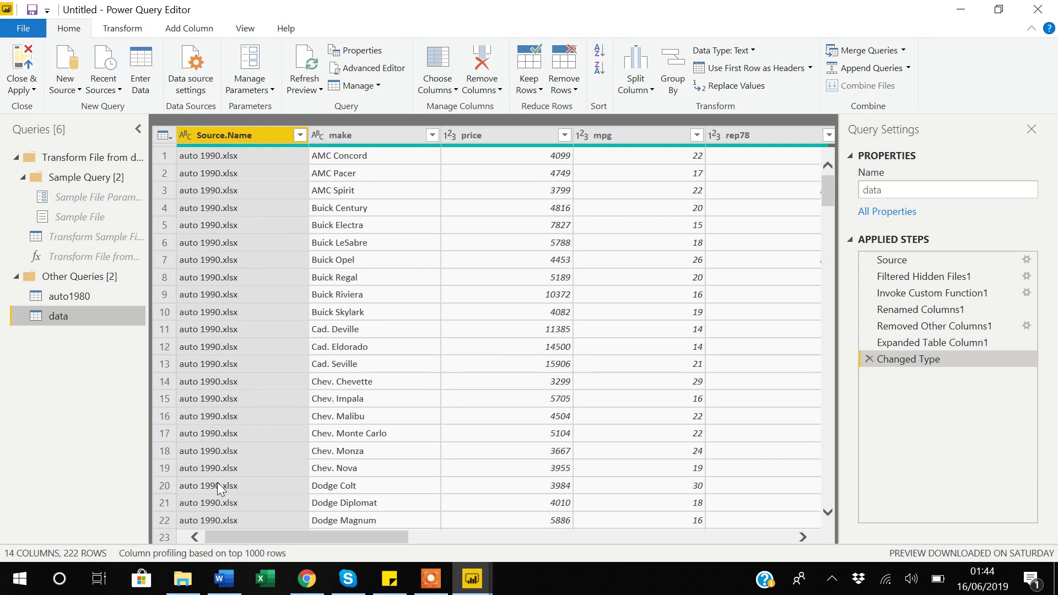
drag(352, 532, 835, 487)
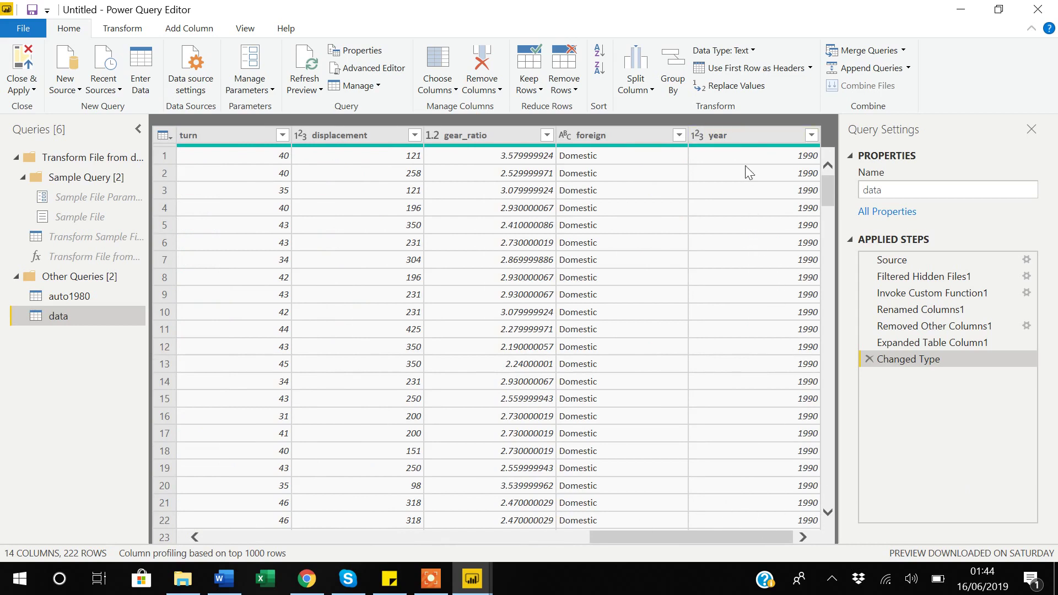
- Switch to File Explorer, open the auto 2010 workbook from the data folder in Excel, and examine its columns
click(182, 579)
double_click(184, 181)
double_click(202, 218)
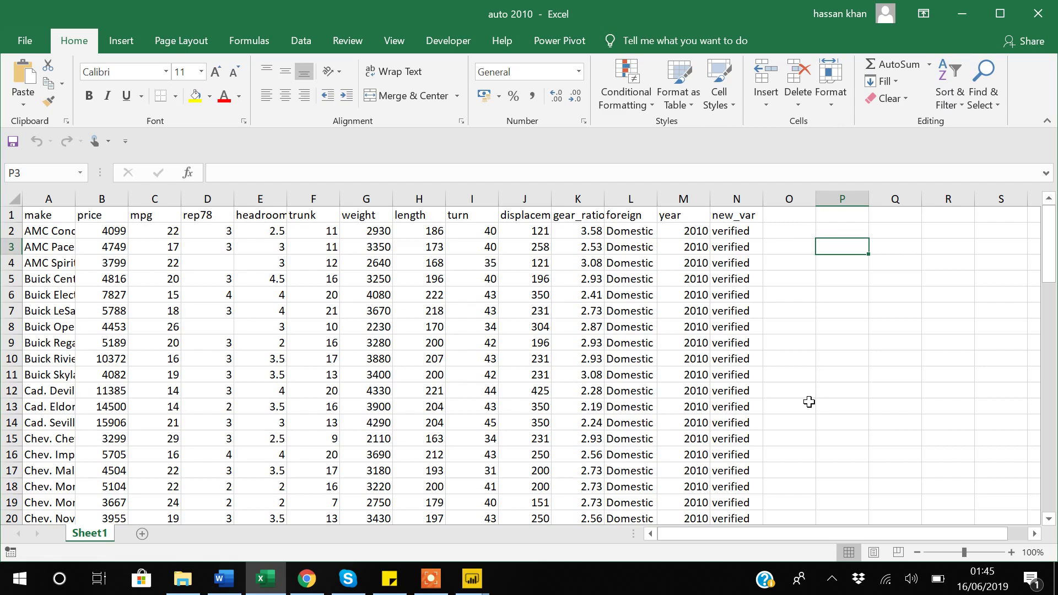
click(962, 12)
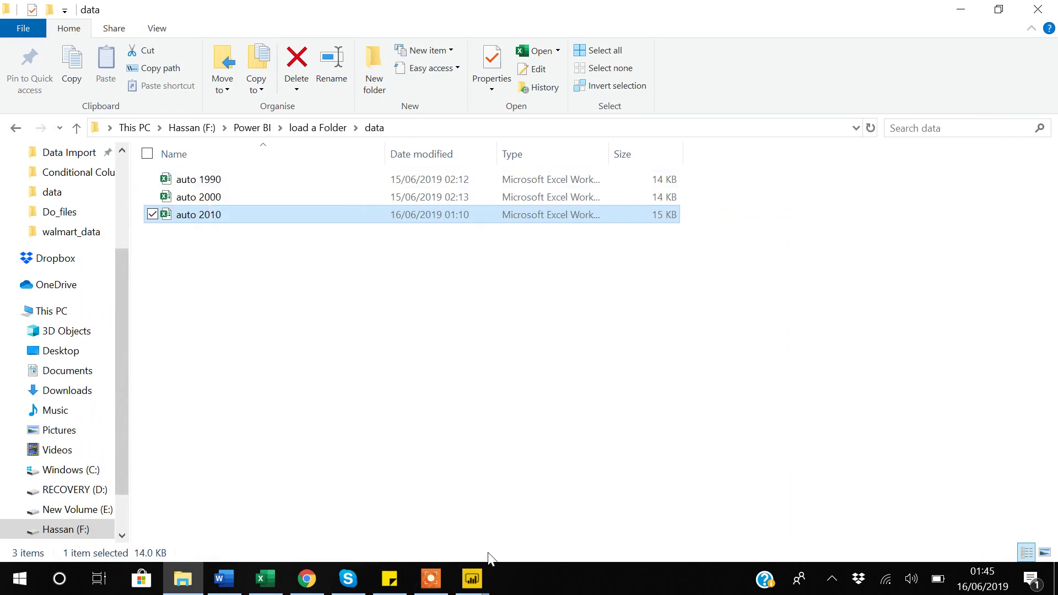
- Switch to Power Query Editor and rename the combined data query as data_1
mouse_move(477, 587)
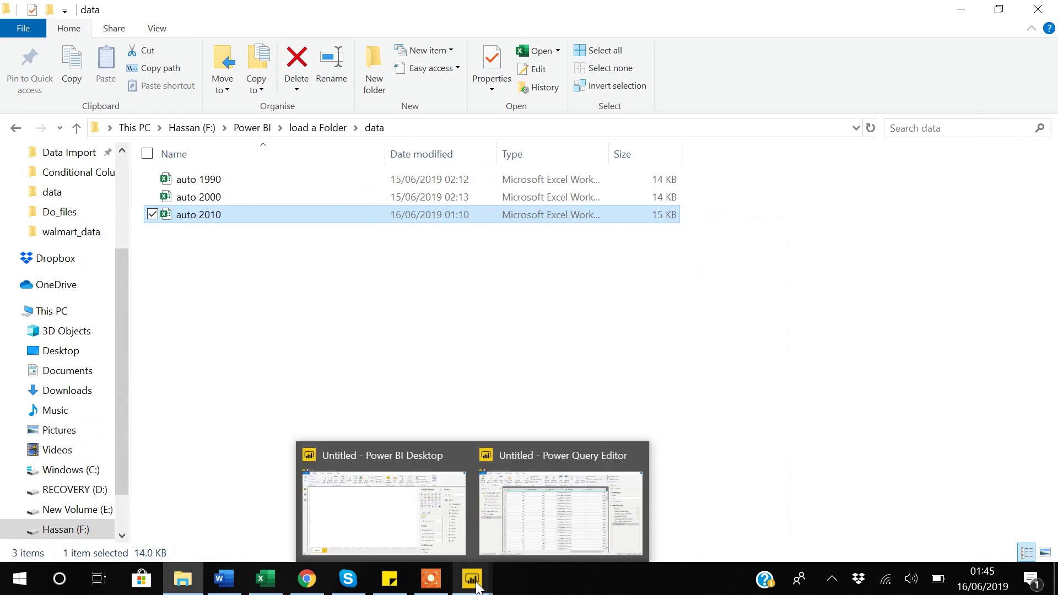
click(547, 513)
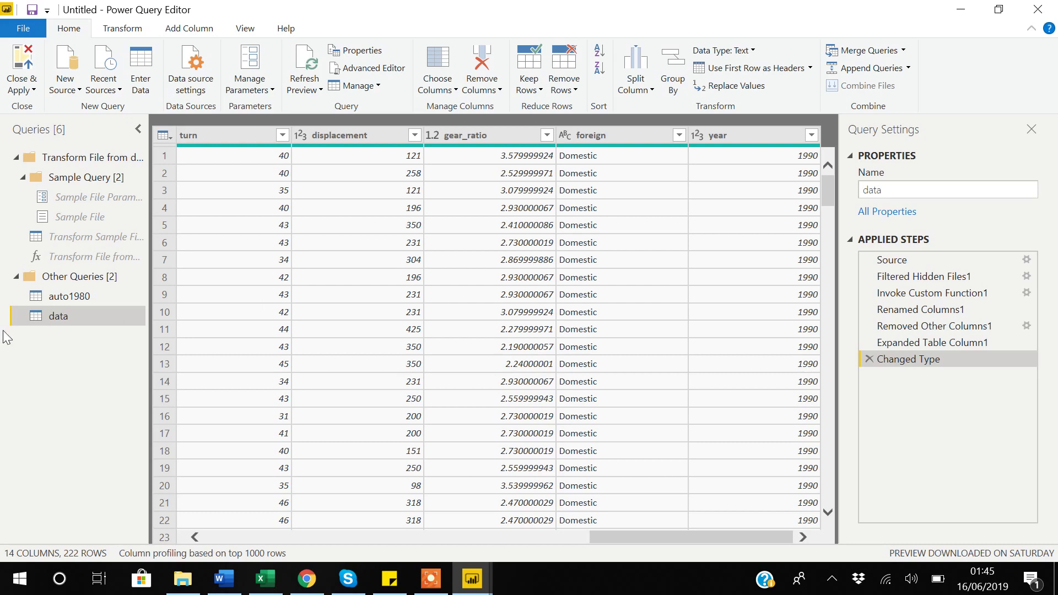
click(899, 189)
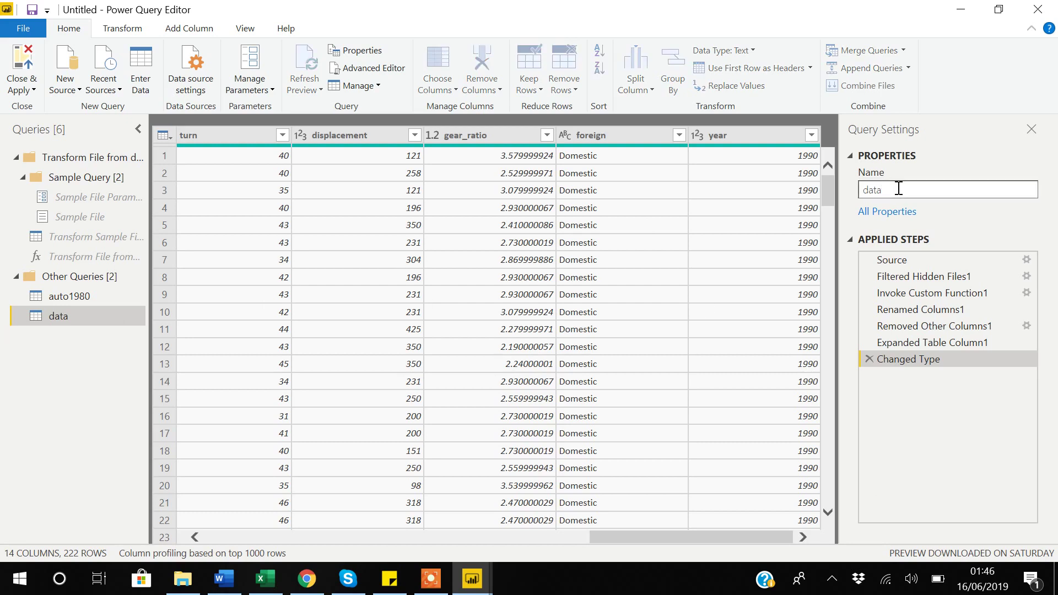
text(_qa)
key(BackSpace)
key(BackSpace)
text(1)
key(Return)
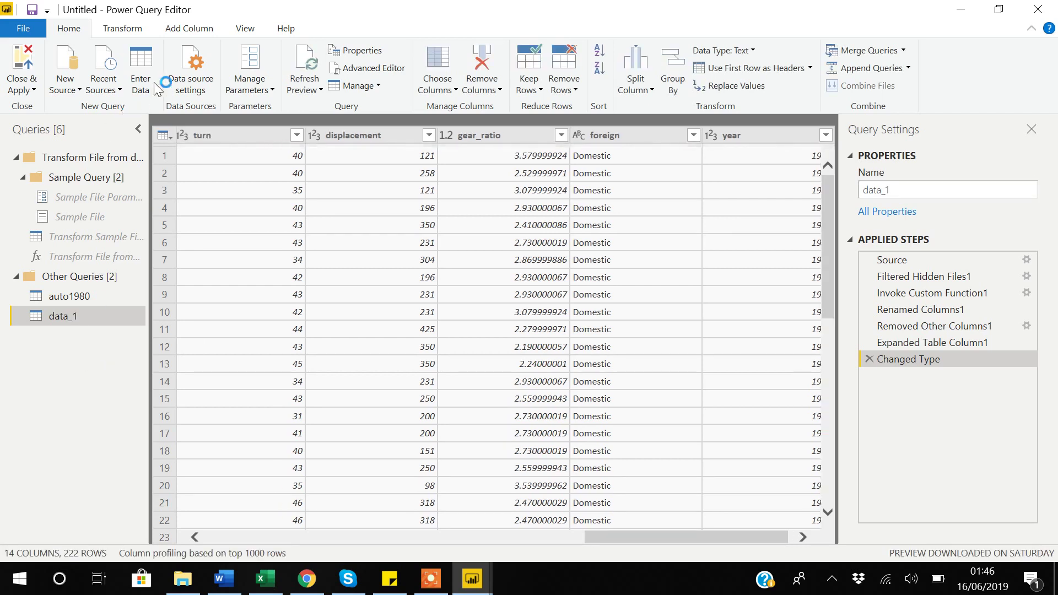
- Start a new query that uses a Folder as its data source
click(79, 89)
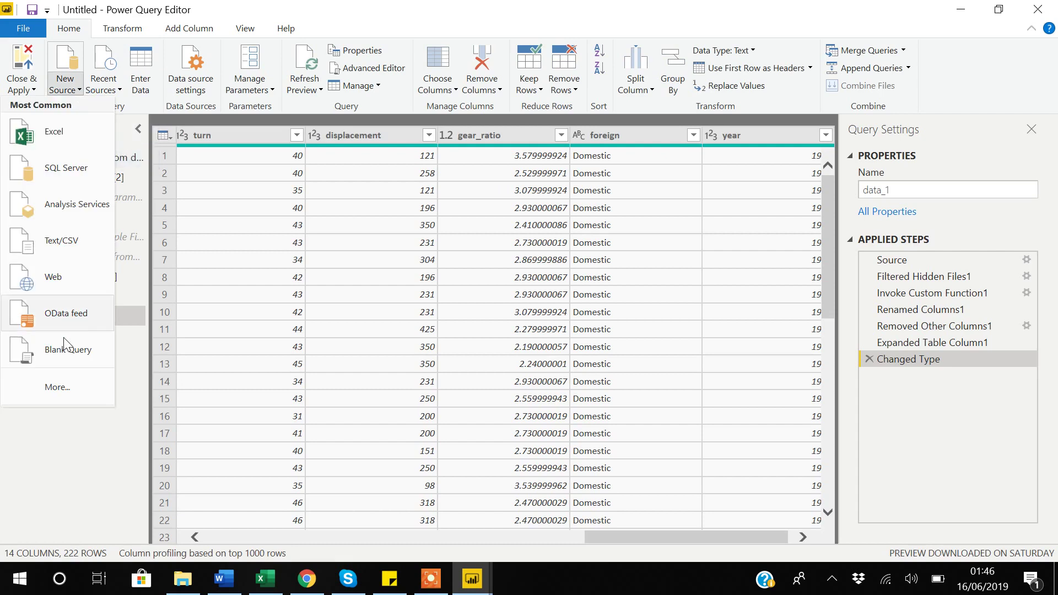
click(62, 385)
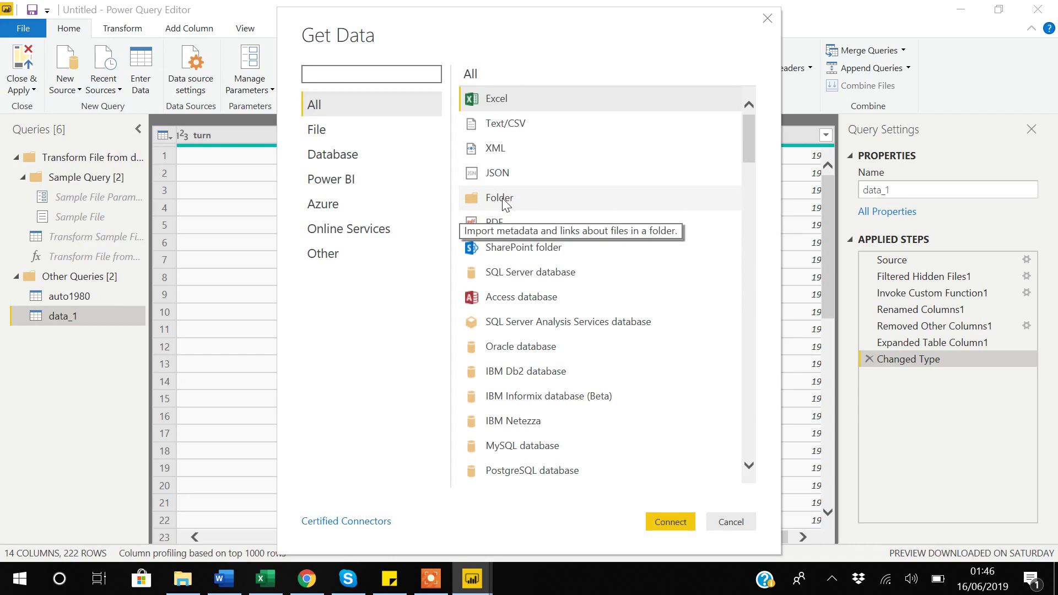
click(504, 202)
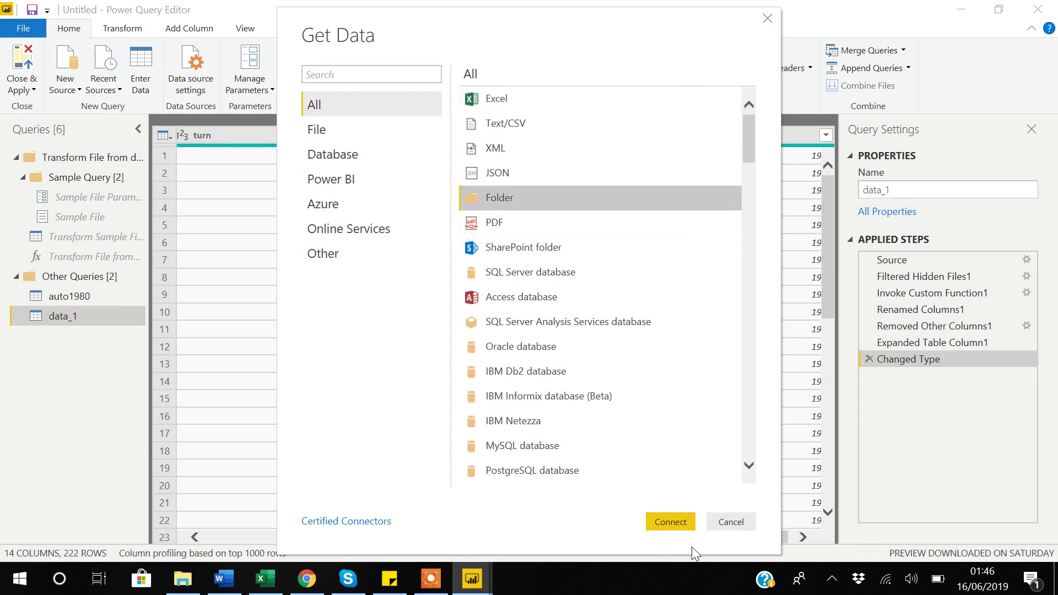
click(678, 523)
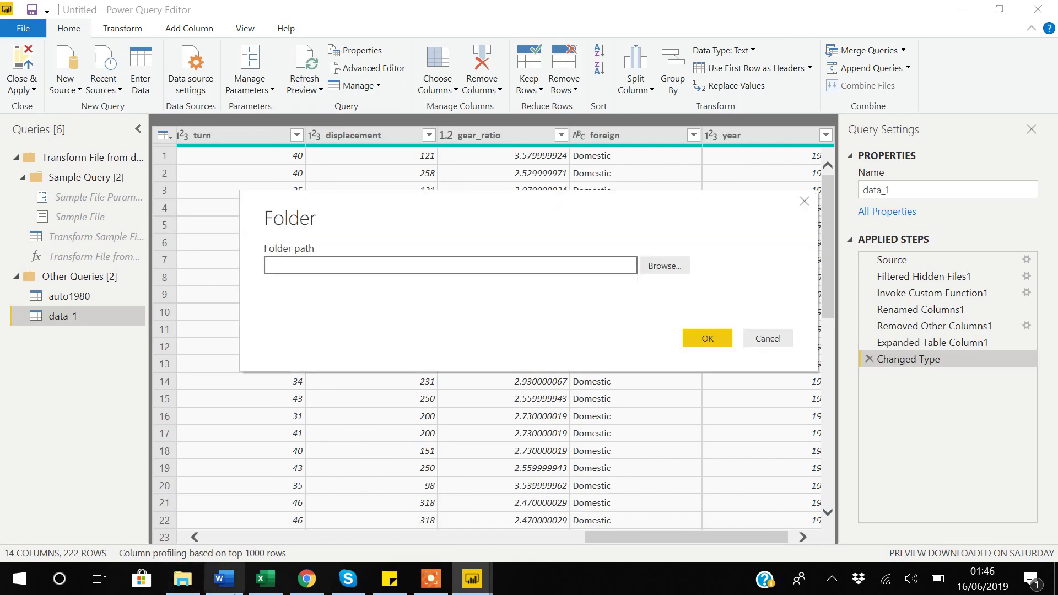
- Switch to File Explorer, copy the path of the data folder inside load a Folder, and return to Power Query Editor
click(182, 578)
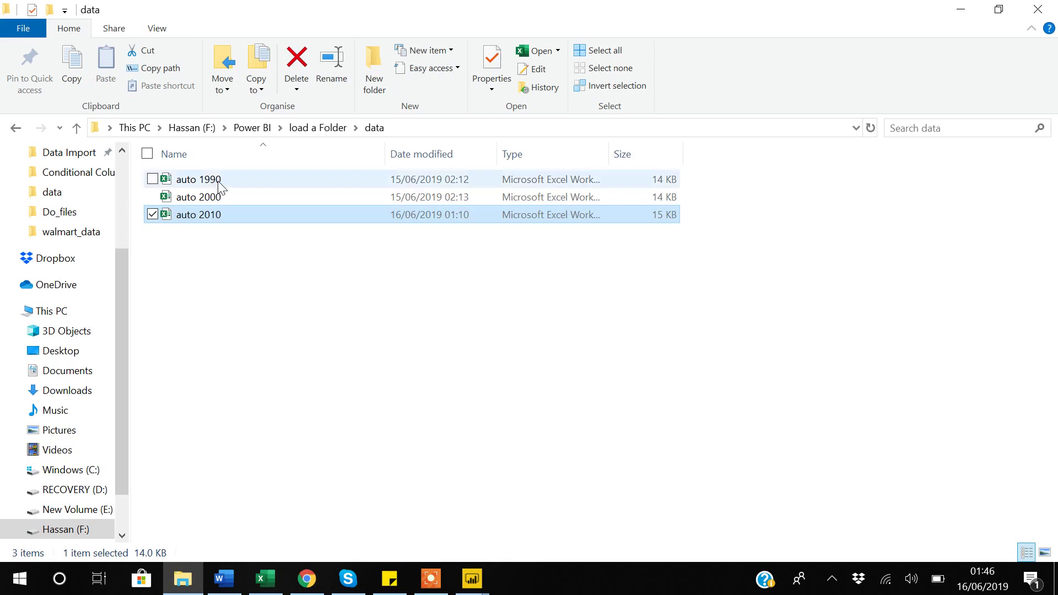
click(326, 128)
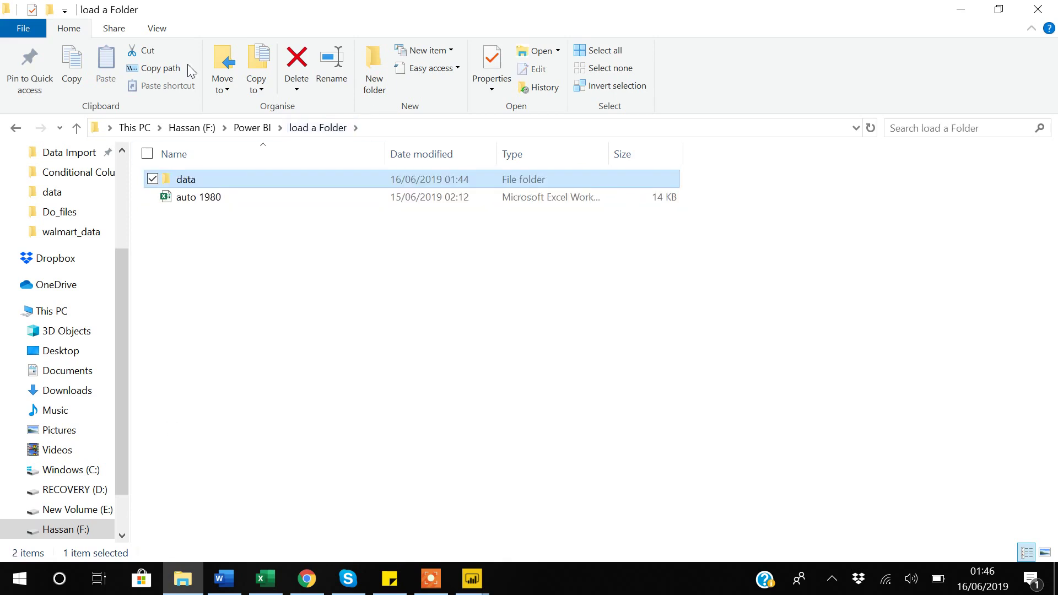
click(153, 69)
key(alt+Tab)
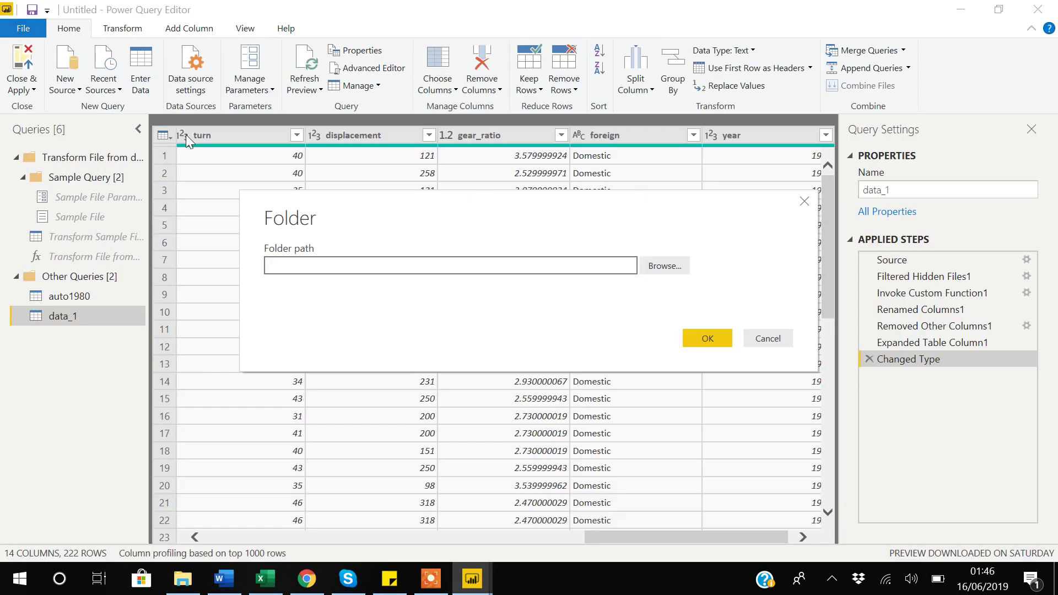
- Set the folder path to F:\Power BI\load a Folder\data without quotation marks, and accept it
click(288, 265)
text("F:\Power BI\load a Folder\data")
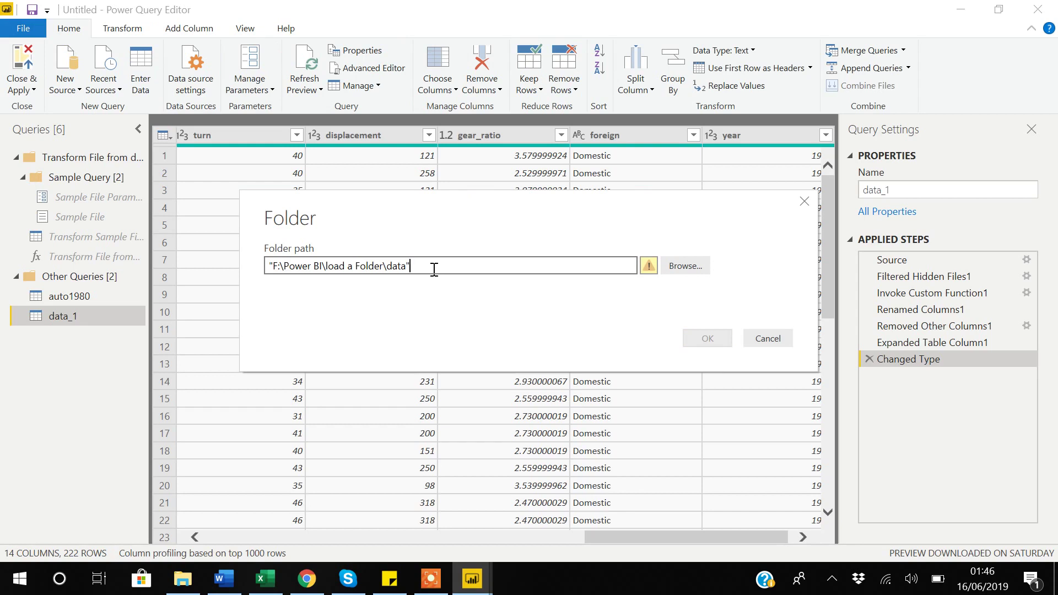
key(BackSpace)
key(Left)
key(Left)
key(Left)
key(Left)
key(Left)
key(Left)
key(Left)
key(Left)
key(Left)
key(Left)
key(Left)
key(Left)
key(Left)
key(Left)
key(Left)
key(Left)
key(Left)
key(Left)
key(Left)
key(Left)
key(BackSpace)
key(Delete)
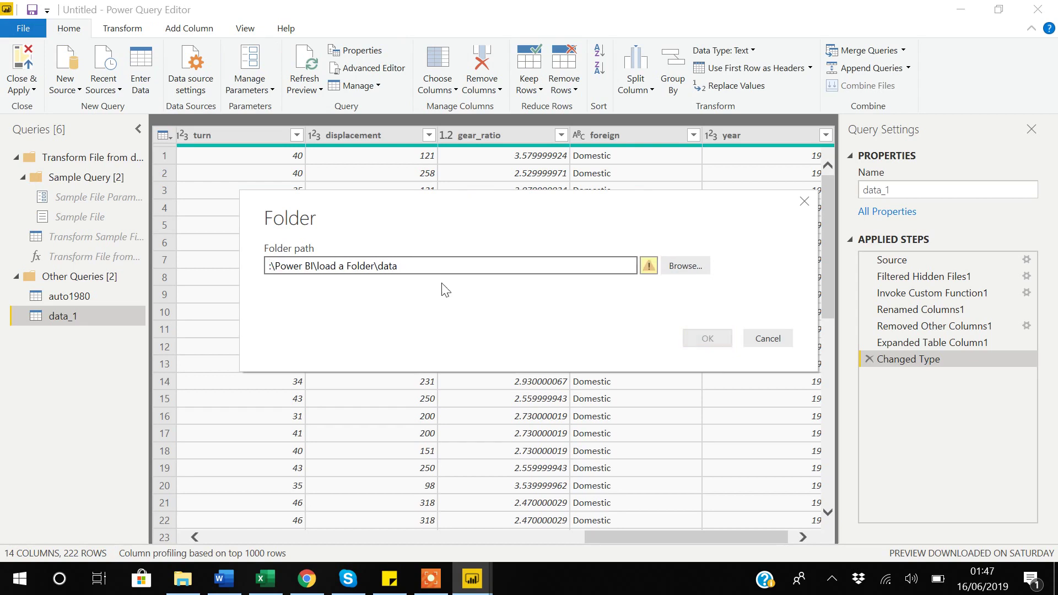
text(F)
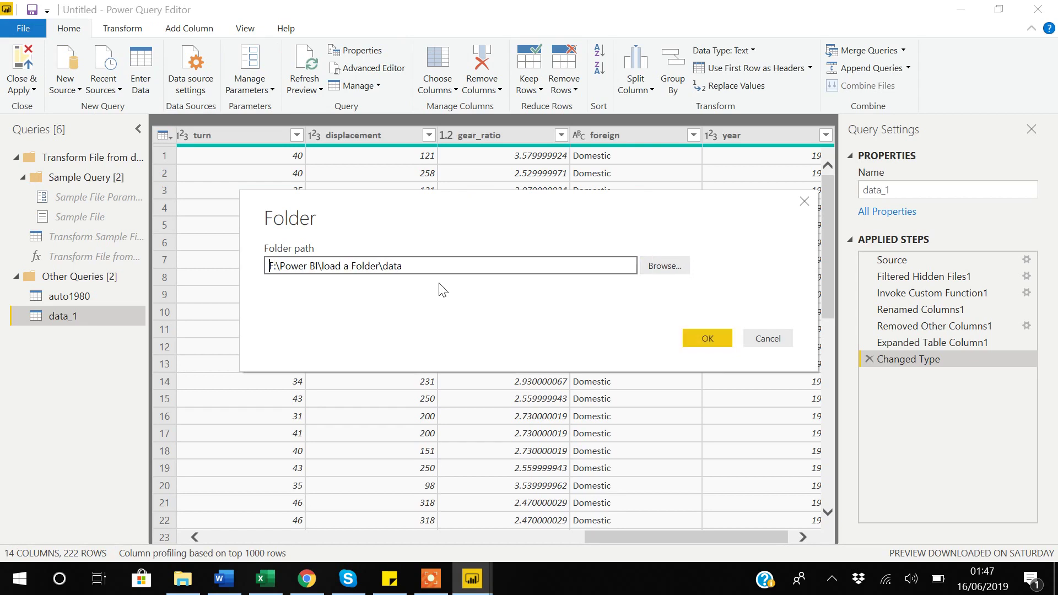
click(697, 332)
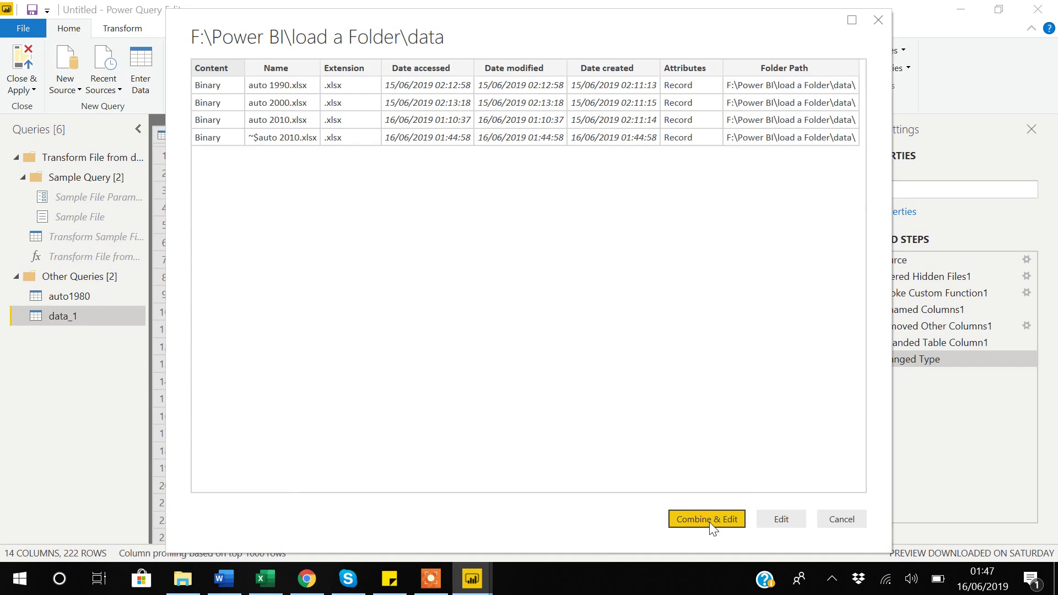
- Open the data folder in File Explorer to check its workbooks, and return to the folder's file list in Power Query Editor
click(183, 585)
key(Return)
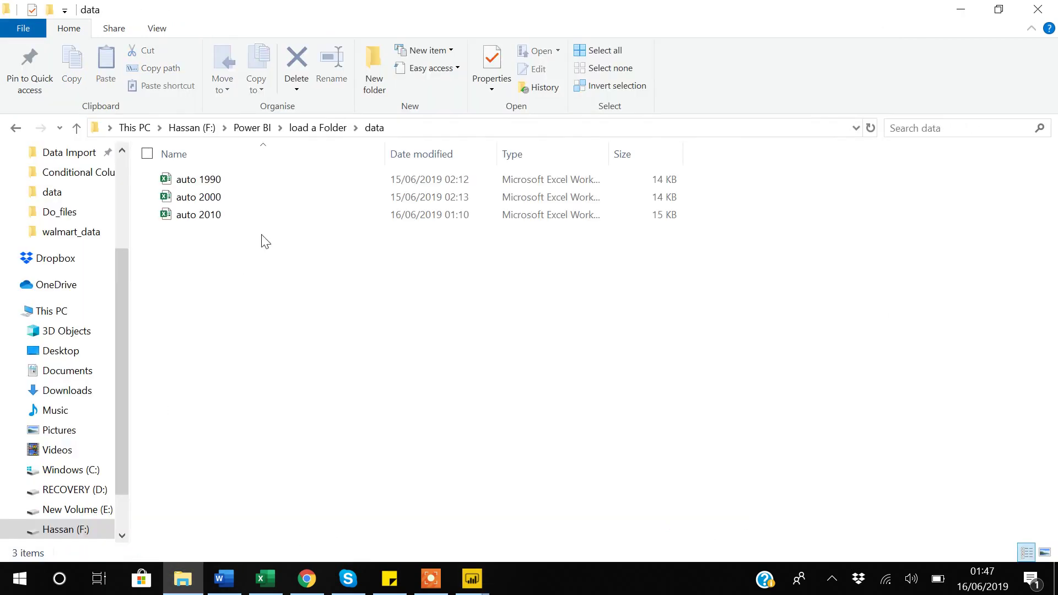
click(964, 15)
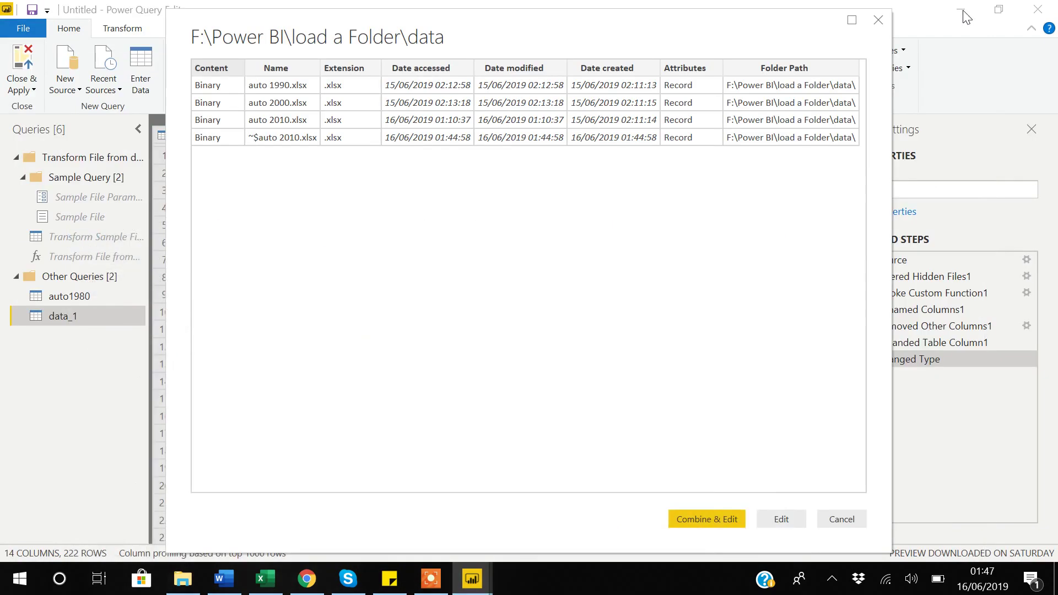
- Combine and edit the folder's files, using auto 2010.xlsx as the example file and Sheet1 as the object to extract
click(704, 520)
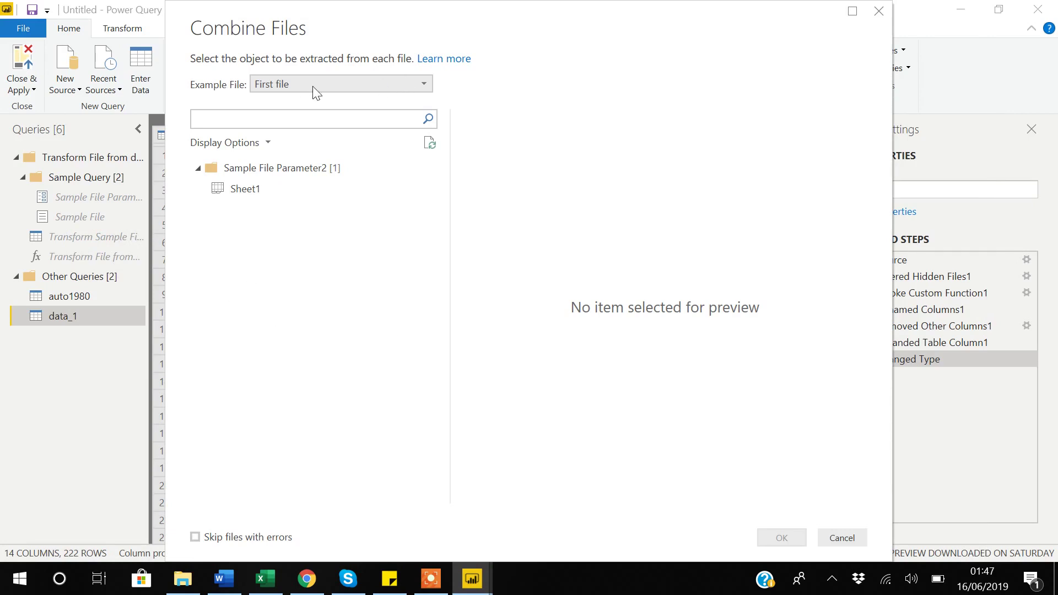
click(348, 84)
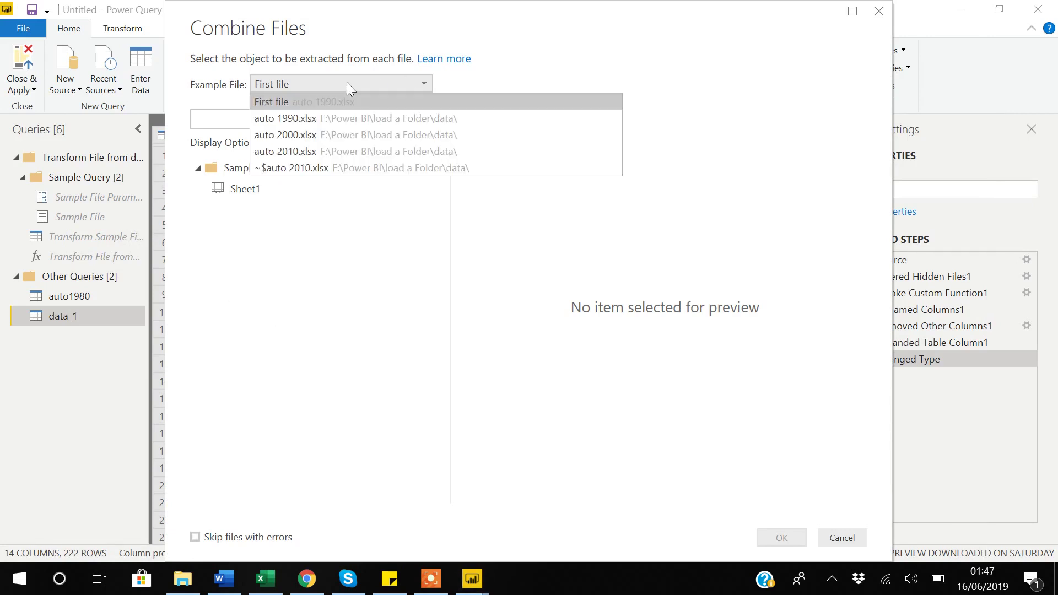
click(305, 150)
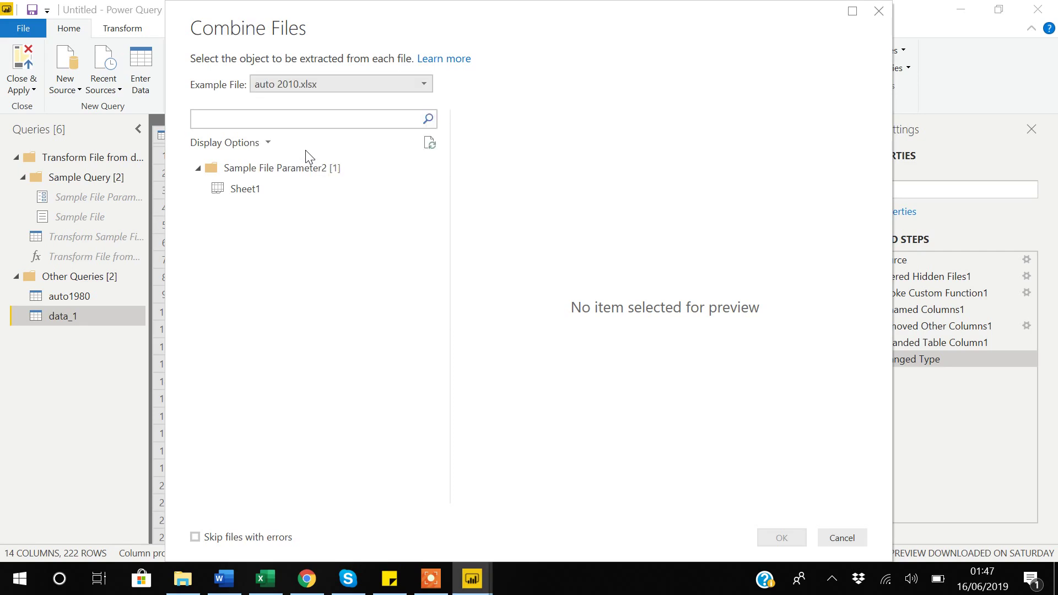
click(238, 191)
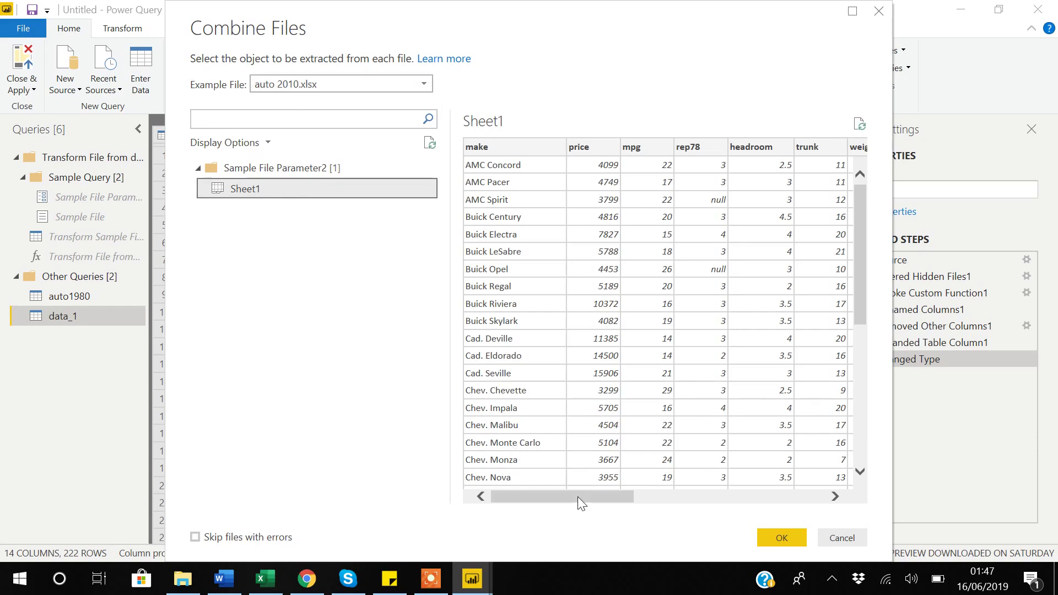
drag(578, 497, 866, 430)
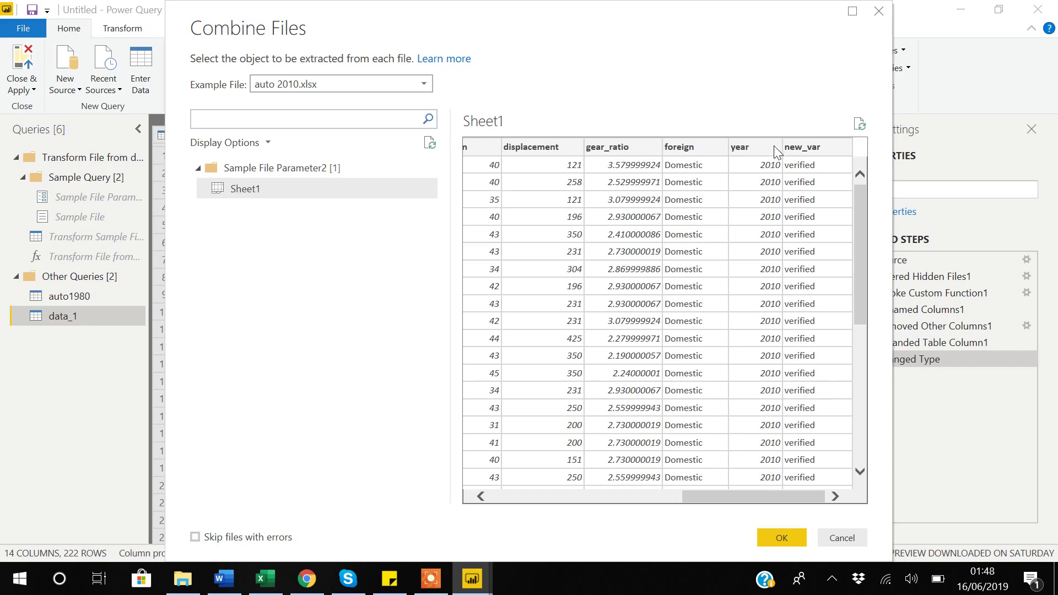
drag(742, 496, 914, 470)
scroll(796, 323, down, 6)
click(782, 538)
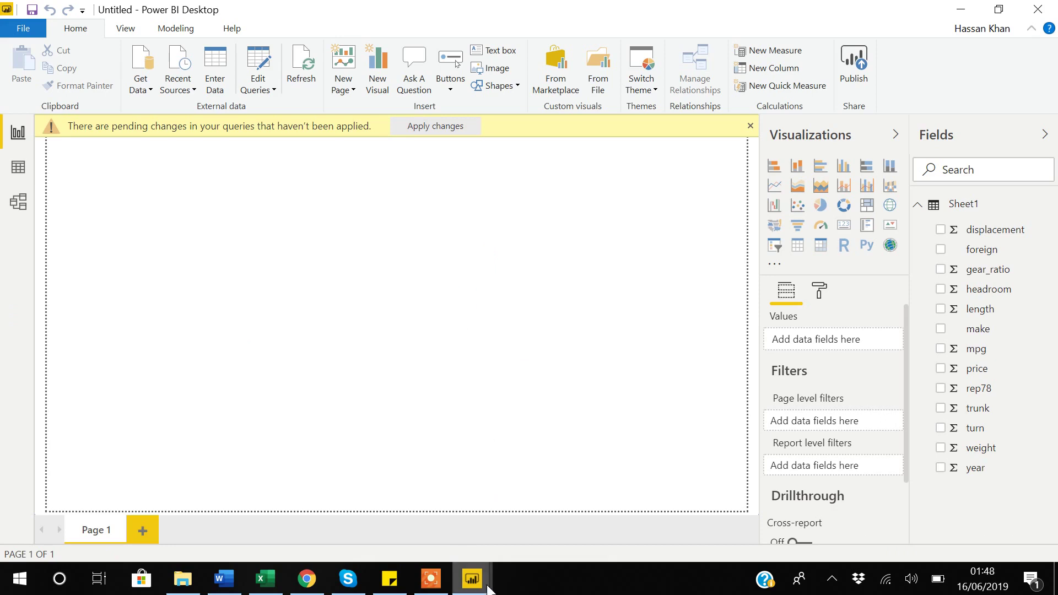
- Reopen the Power Query Editor window, and check the data folder and its parent folder in File Explorer against the new data query
click(487, 587)
click(498, 549)
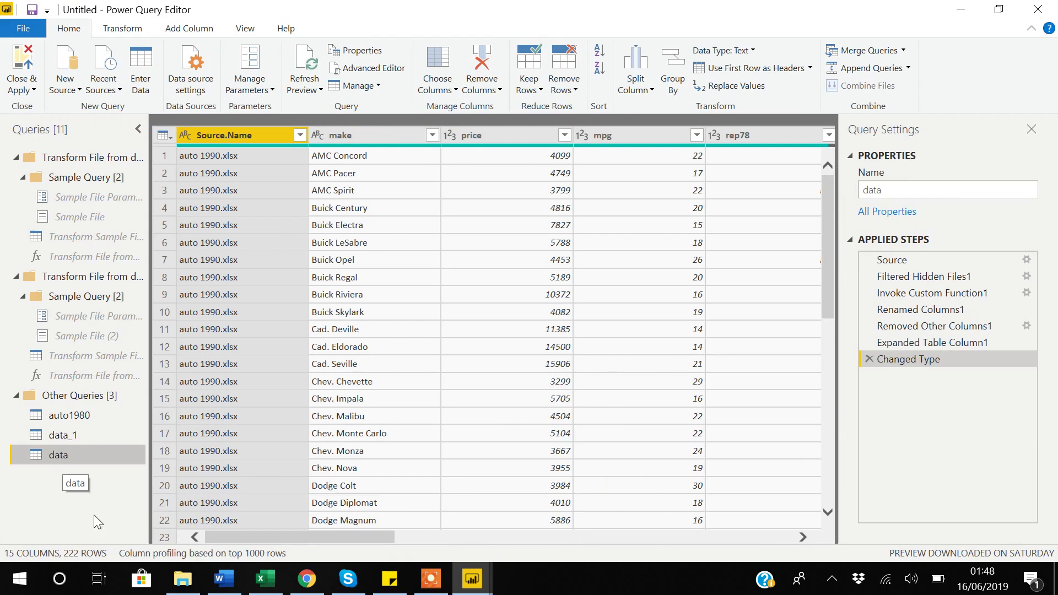
click(188, 587)
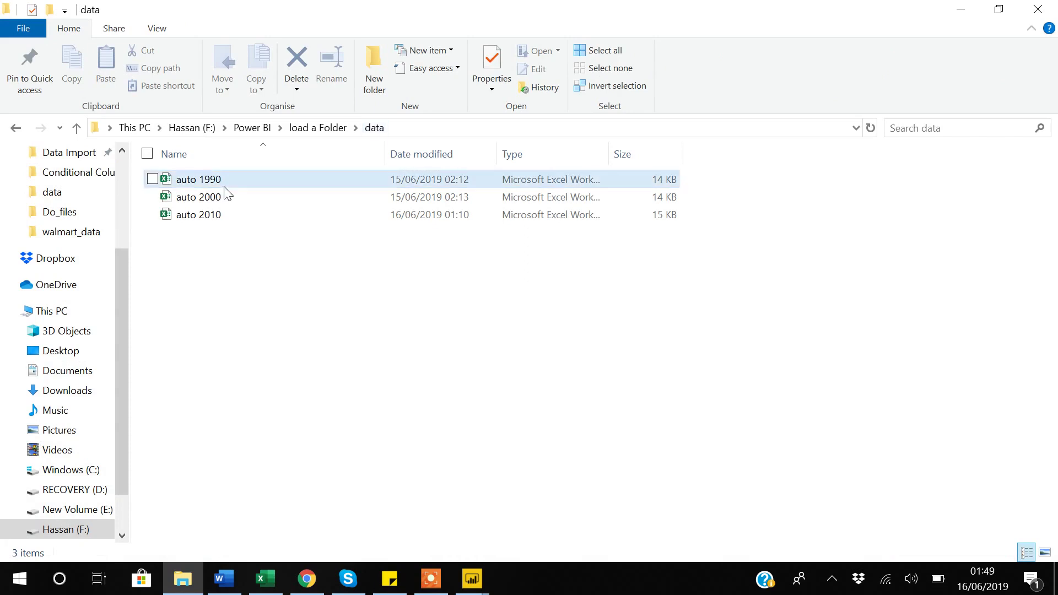
click(318, 127)
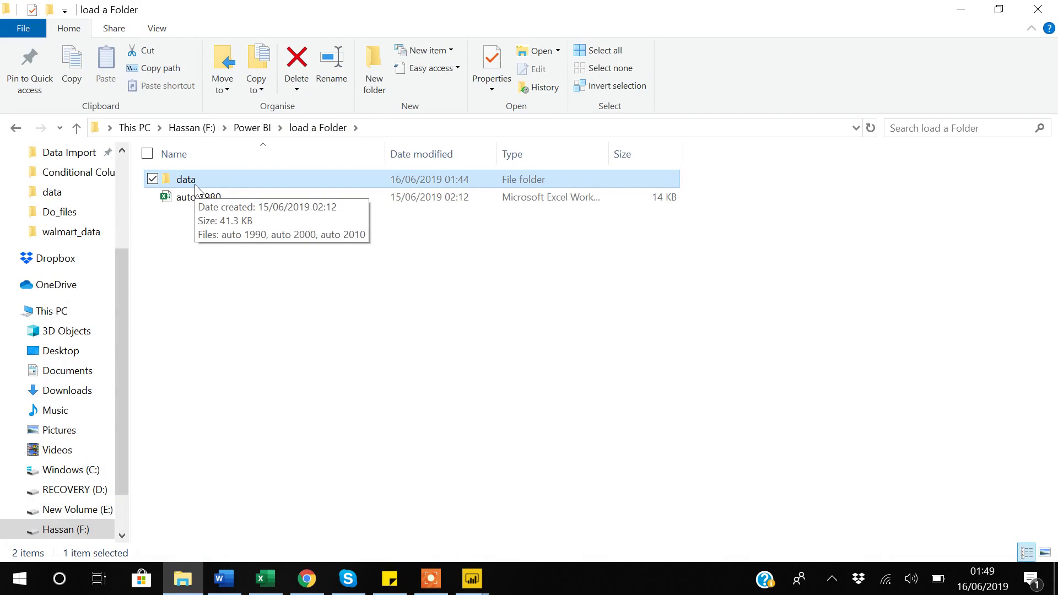
key(alt+Tab)
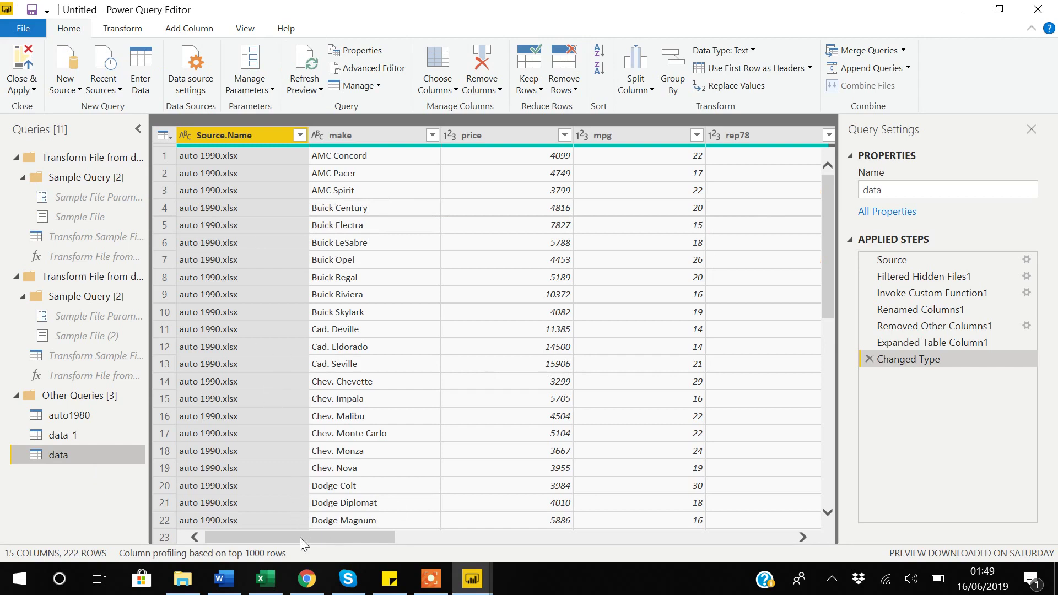
- Examine the new_var column in the data query for the rows of each source workbook, 1990, 2000 and 2010
drag(300, 538, 832, 515)
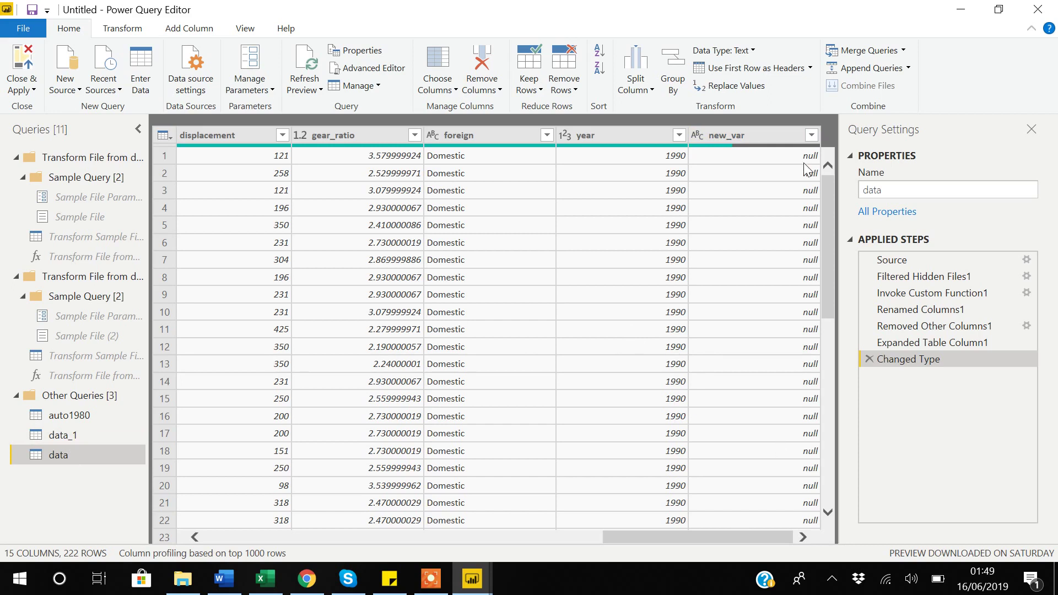
drag(698, 538, 261, 571)
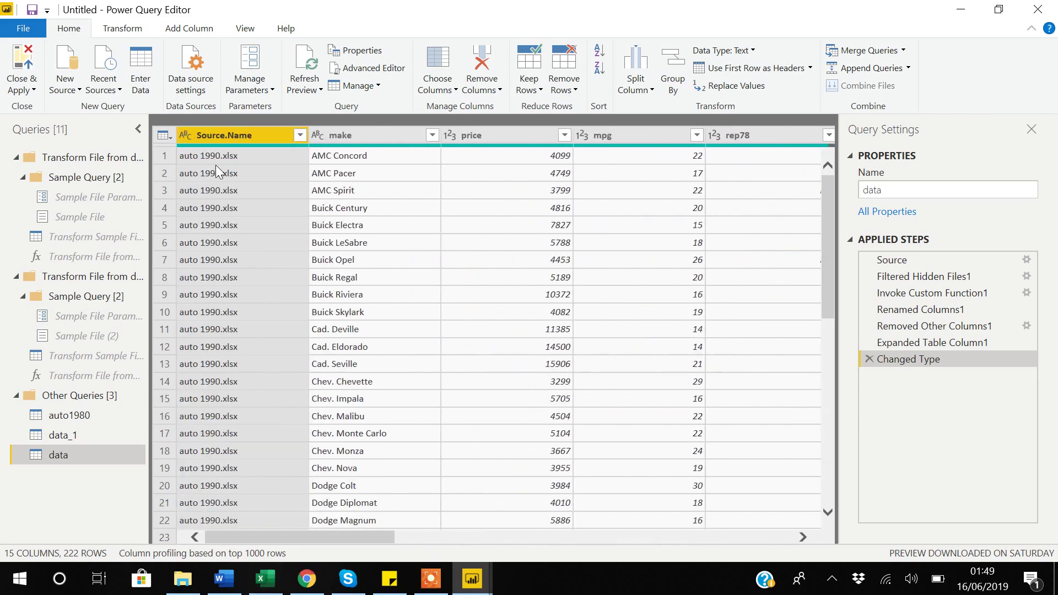
scroll(216, 164, down, 9)
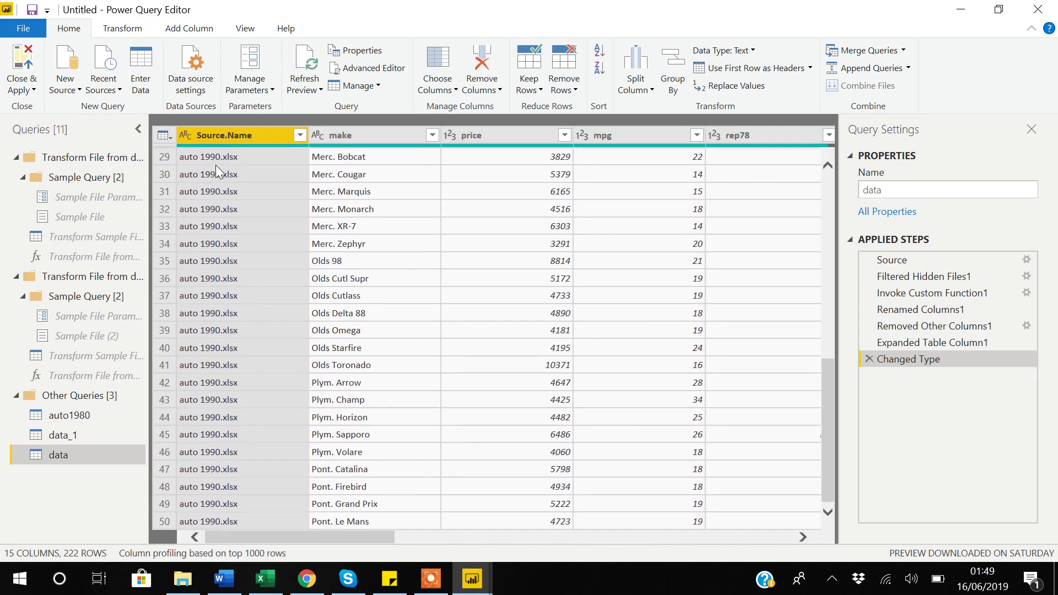
scroll(217, 165, down, 14)
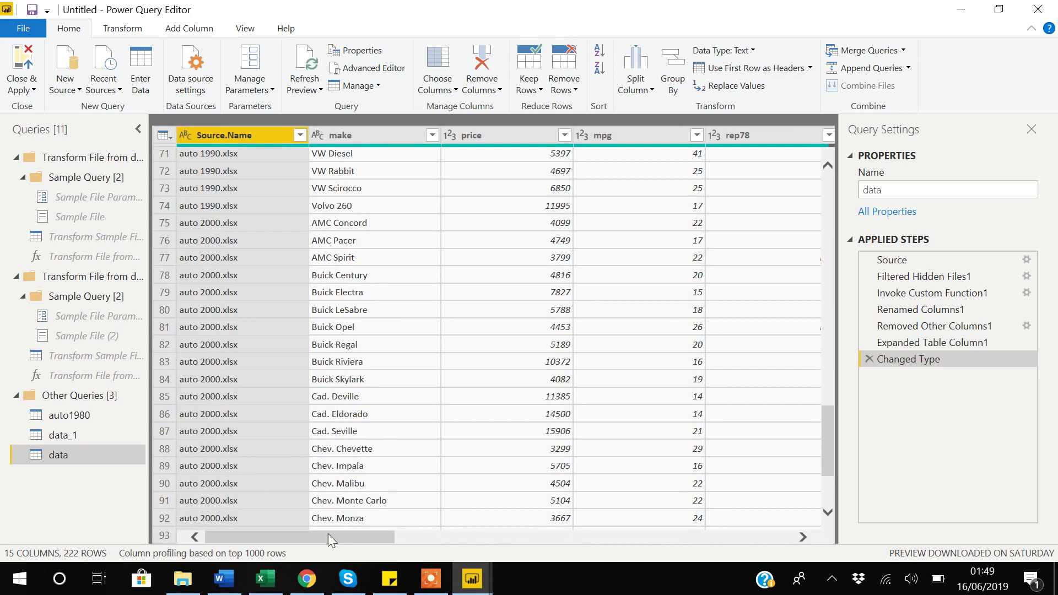
drag(329, 537, 855, 540)
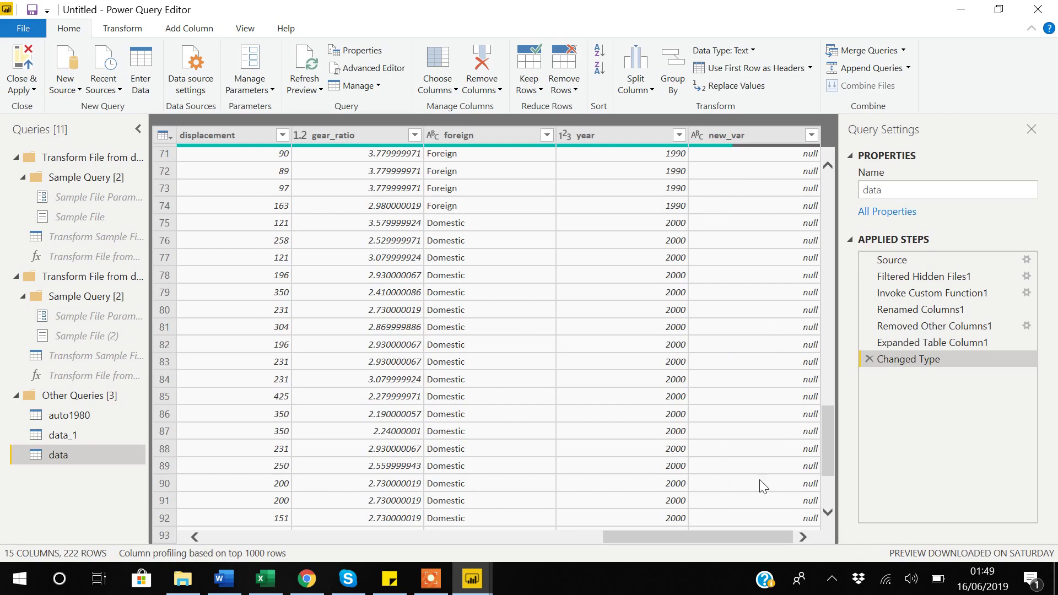
drag(742, 541, 257, 547)
scroll(249, 462, down, 15)
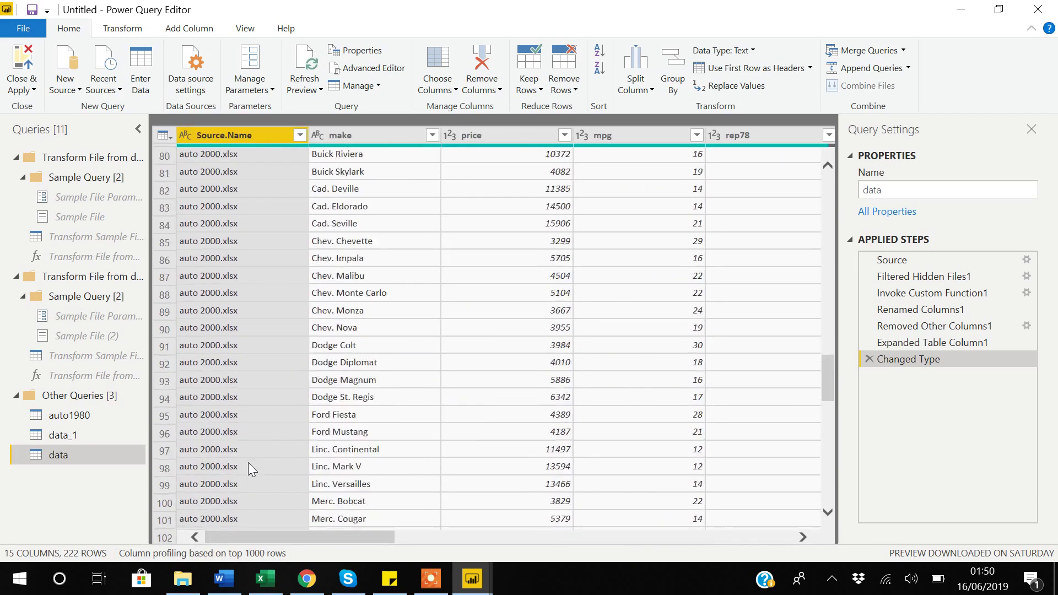
scroll(248, 462, down, 14)
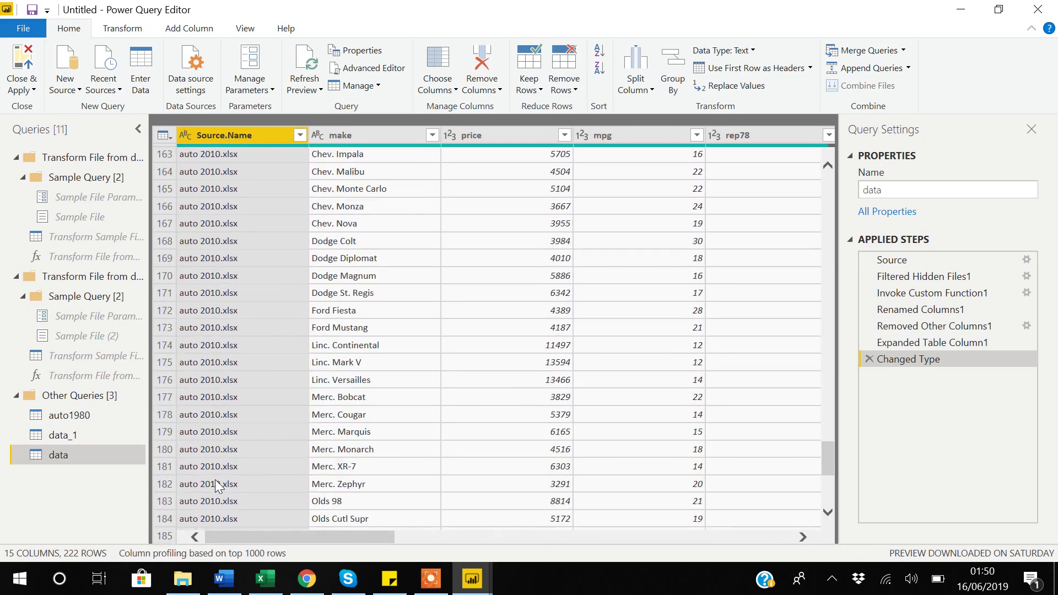
drag(332, 535, 818, 544)
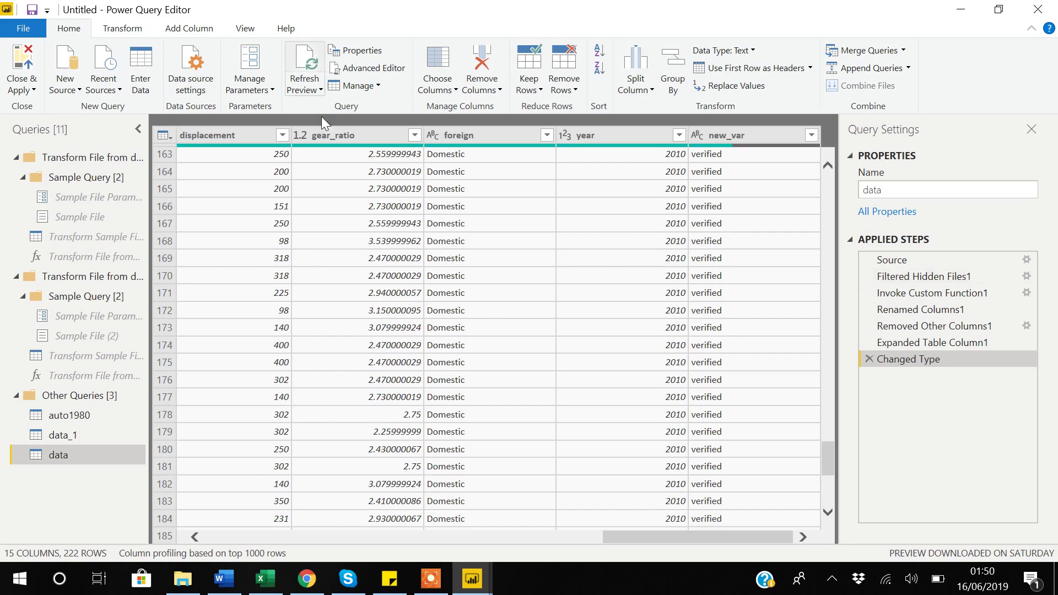
click(431, 579)
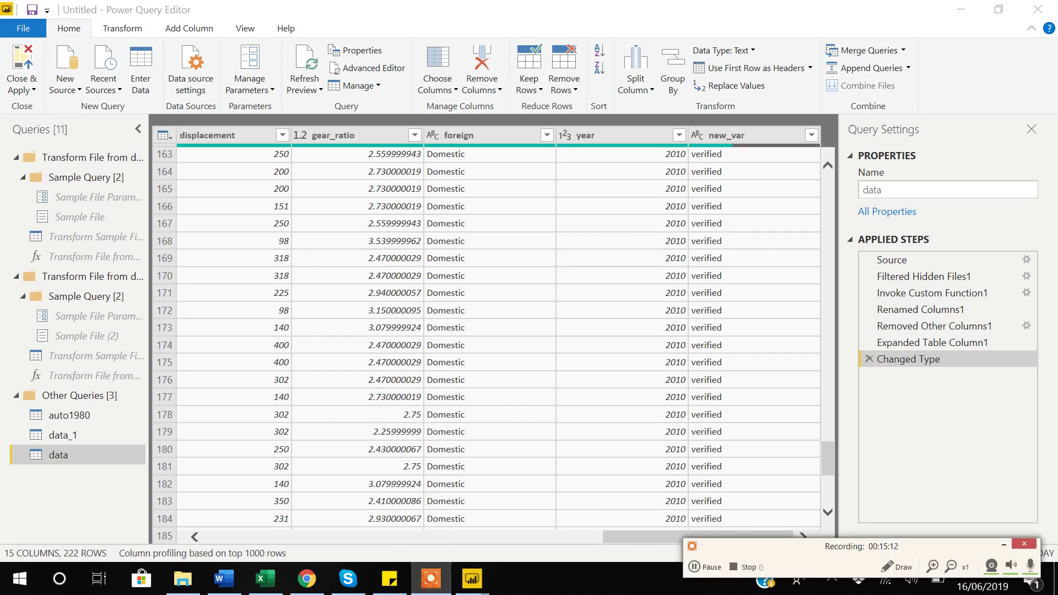